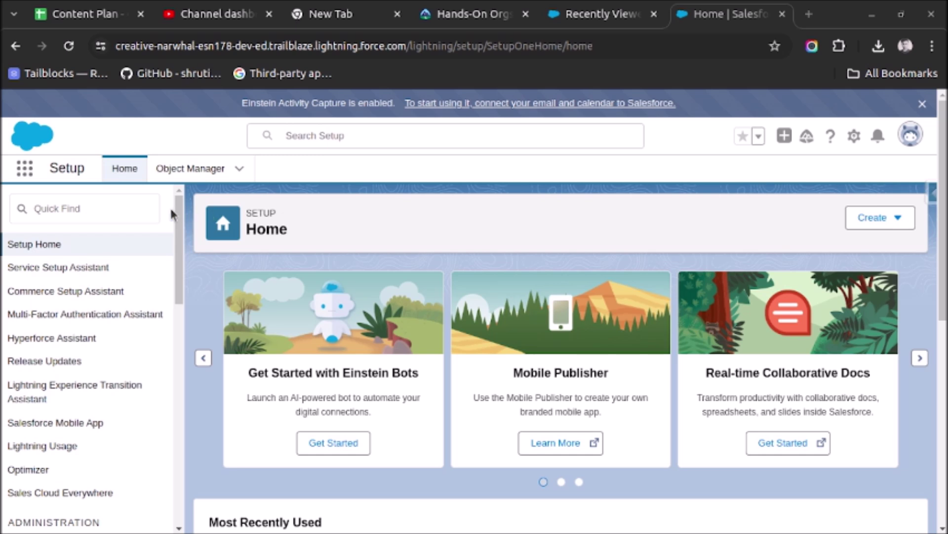
# Find Static Resources through Quick Find 'static' and open it.
pyautogui.click(133, 207)
pyautogui.write('s')
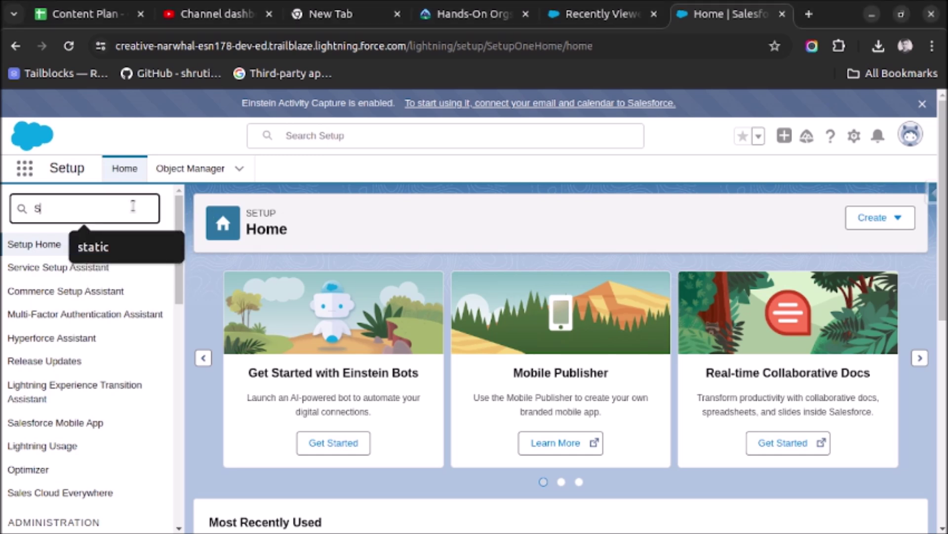
pyautogui.click(106, 247)
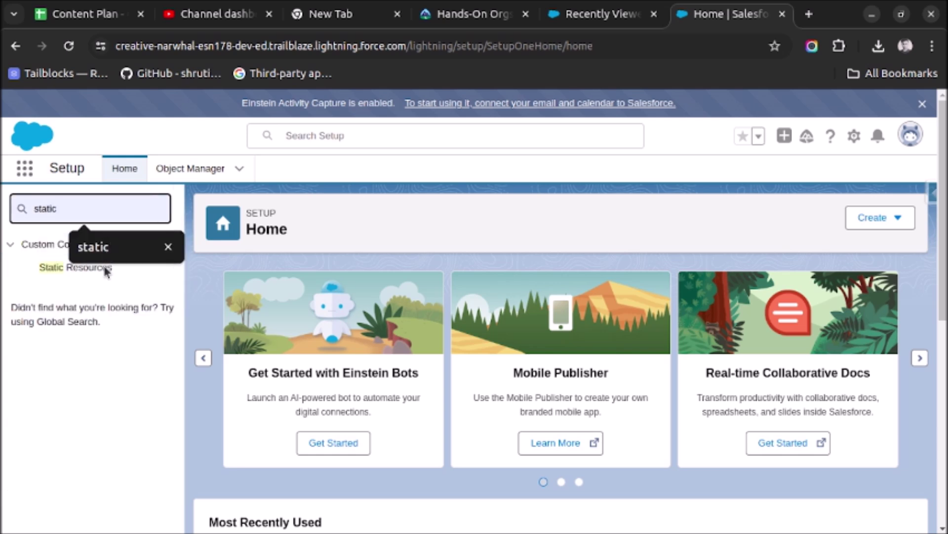
pyautogui.click(58, 275)
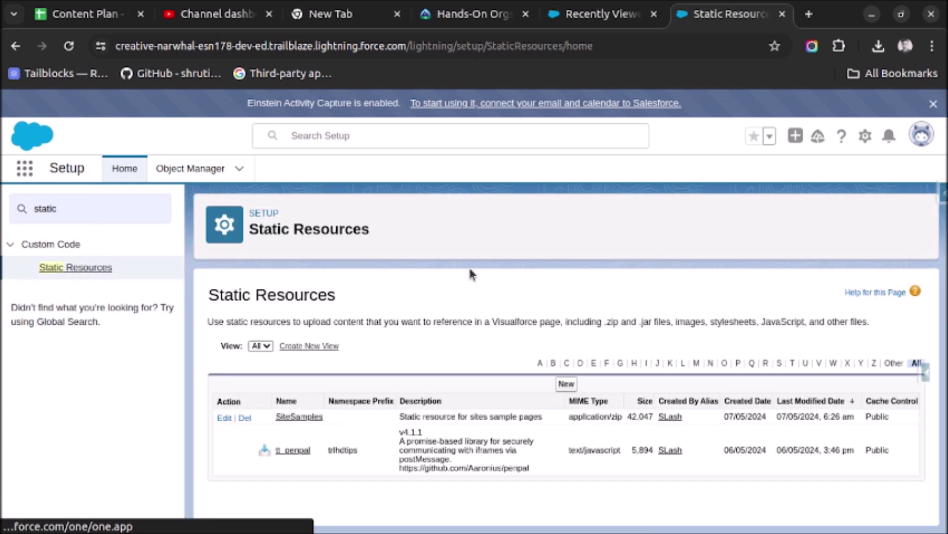
# Start a new static resource and choose the contact's photo PNG from the Desktop.
pyautogui.click(566, 384)
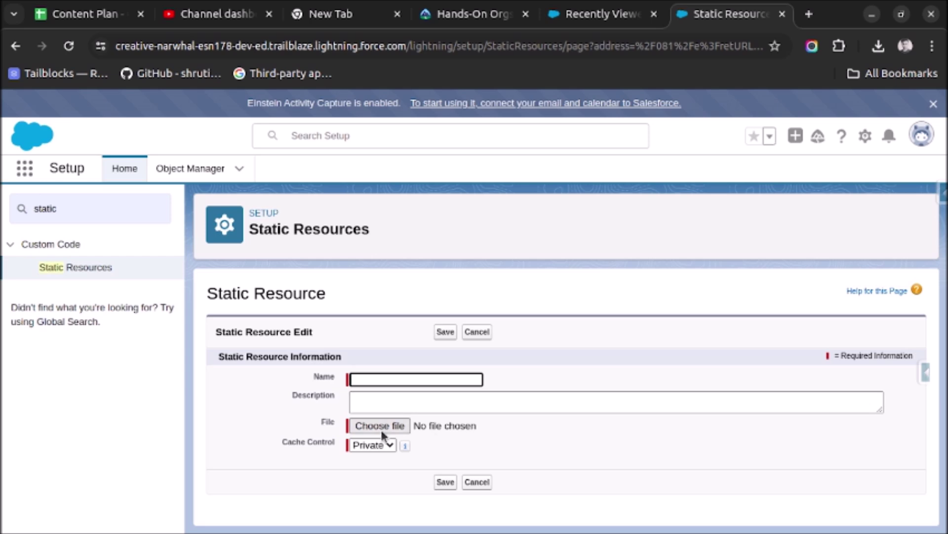
pyautogui.click(375, 426)
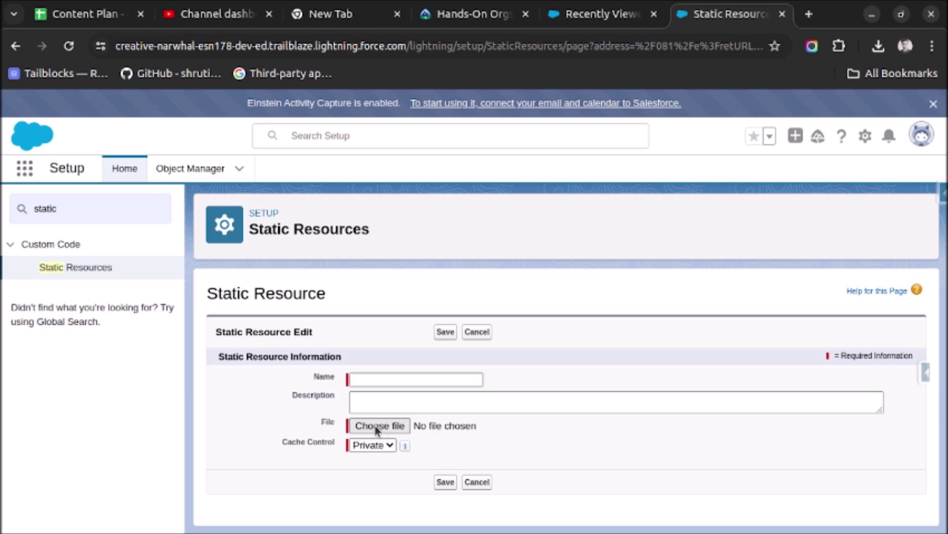
pyautogui.scroll(-2, 451, 296)
pyautogui.scroll(3, 332, 306)
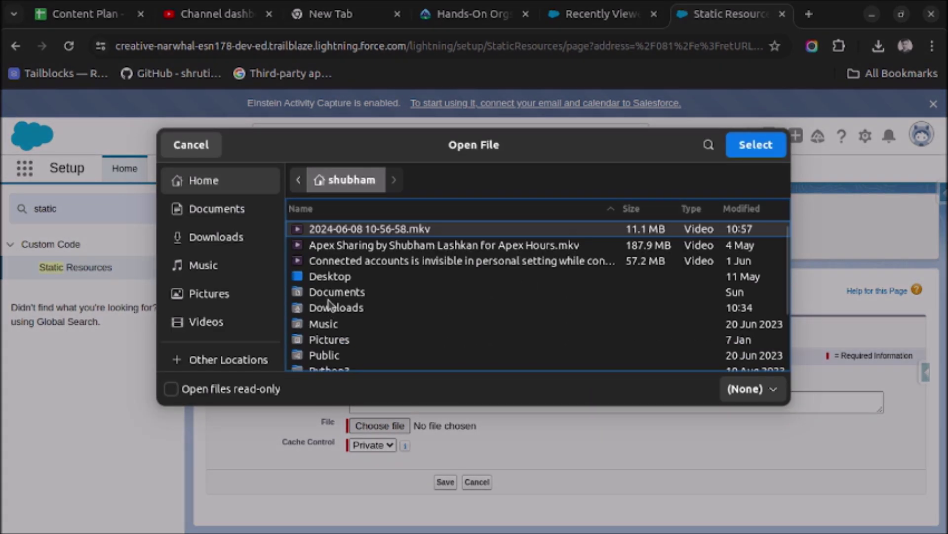
pyautogui.doubleClick(325, 281)
pyautogui.click(468, 247)
pyautogui.click(756, 144)
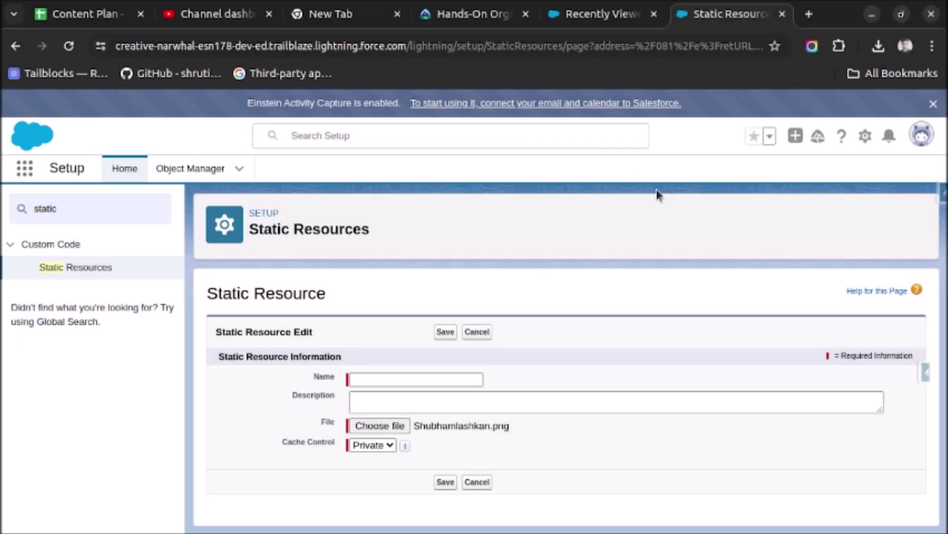
# Name the resource after the contact, set Cache Control to Public, and save it.
pyautogui.click(383, 380)
pyautogui.click(414, 407)
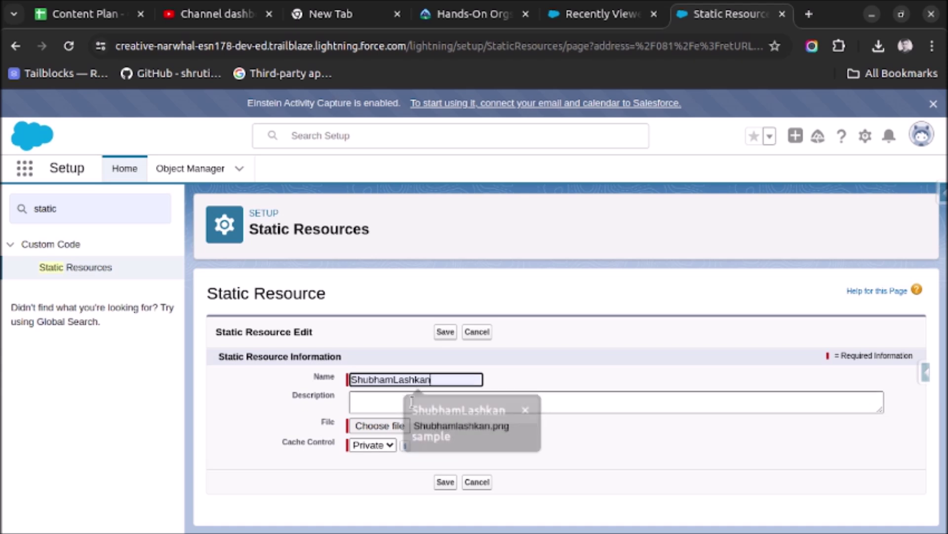
pyautogui.click(381, 447)
pyautogui.click(368, 469)
pyautogui.click(445, 332)
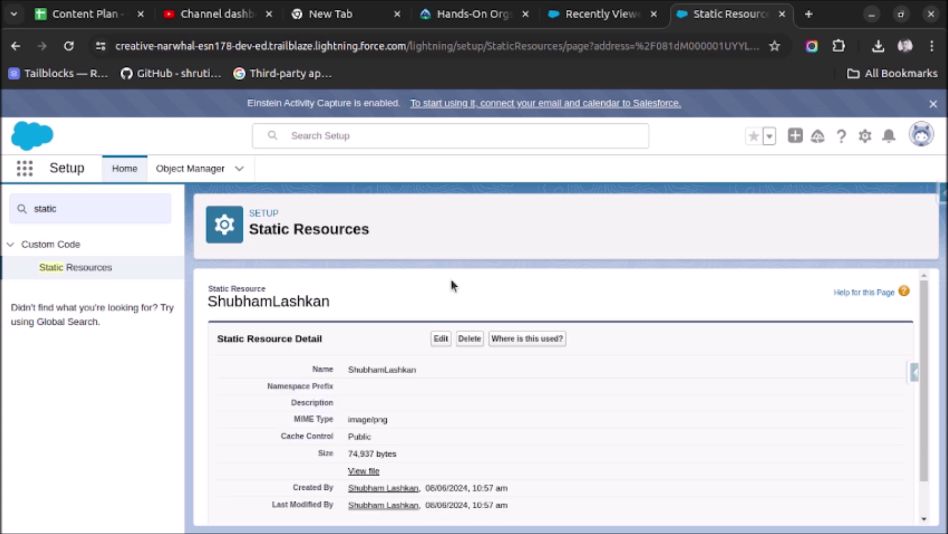
pyautogui.click(361, 471)
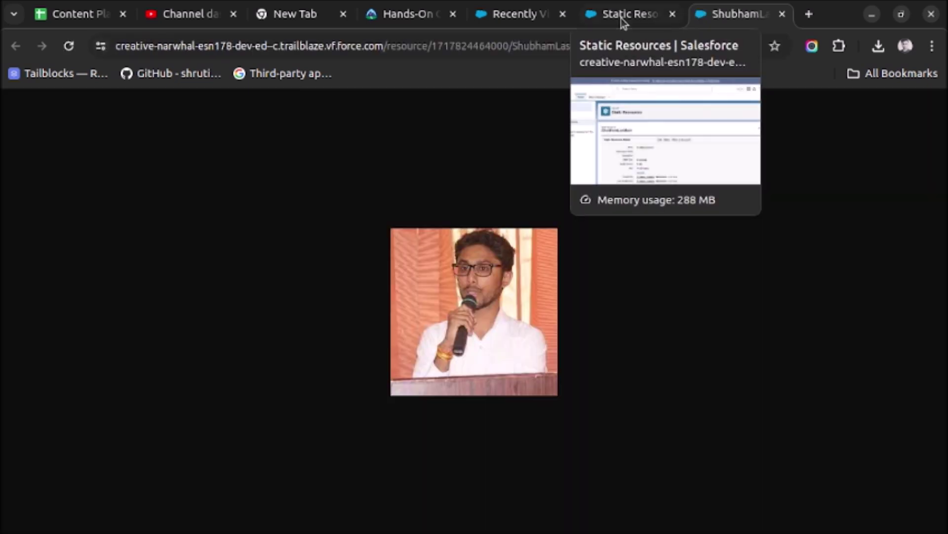
pyautogui.click(783, 14)
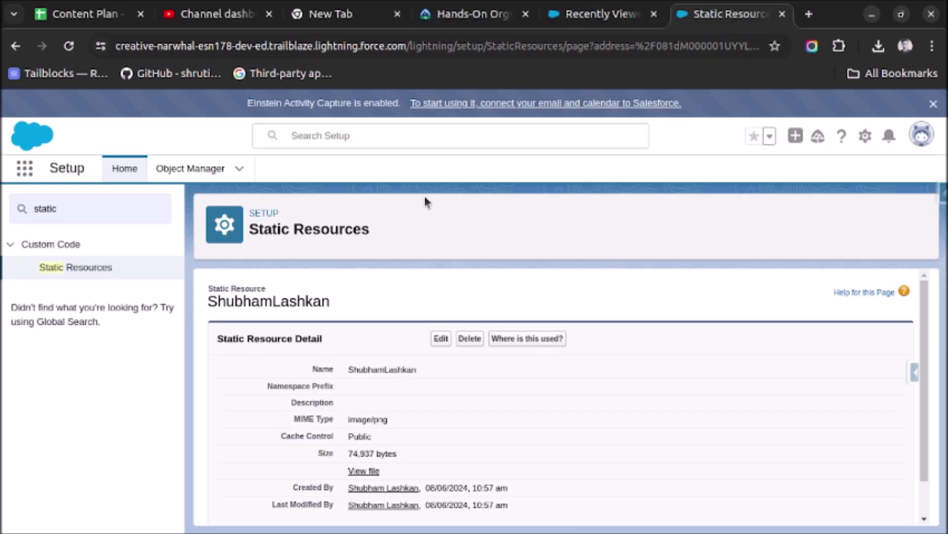
# Open Object Manager, then review an existing contact record's details in Sales.
pyautogui.click(198, 174)
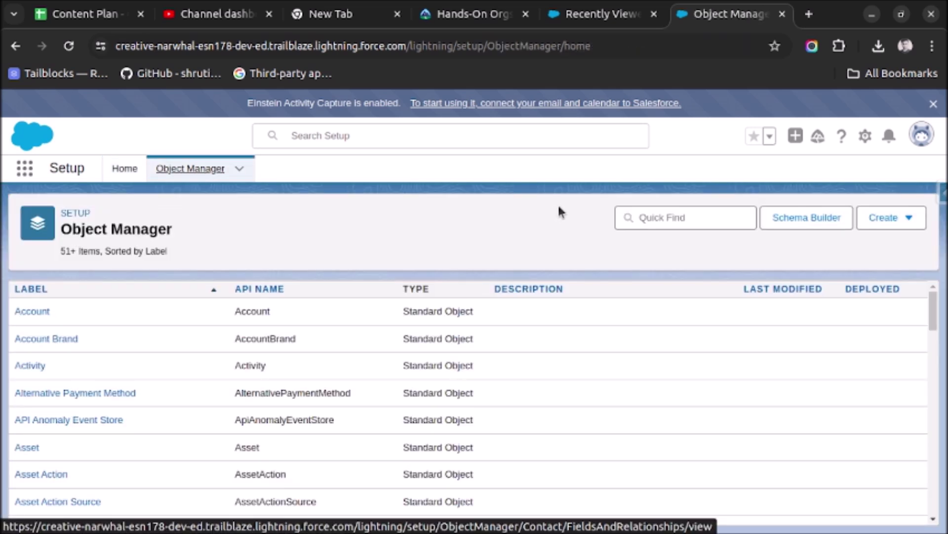
pyautogui.click(589, 18)
pyautogui.click(113, 292)
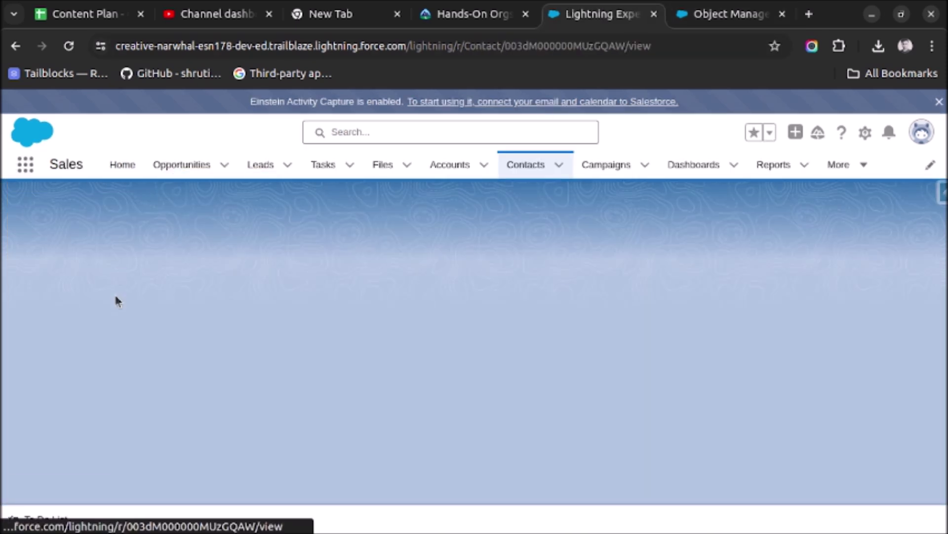
pyautogui.click(114, 296)
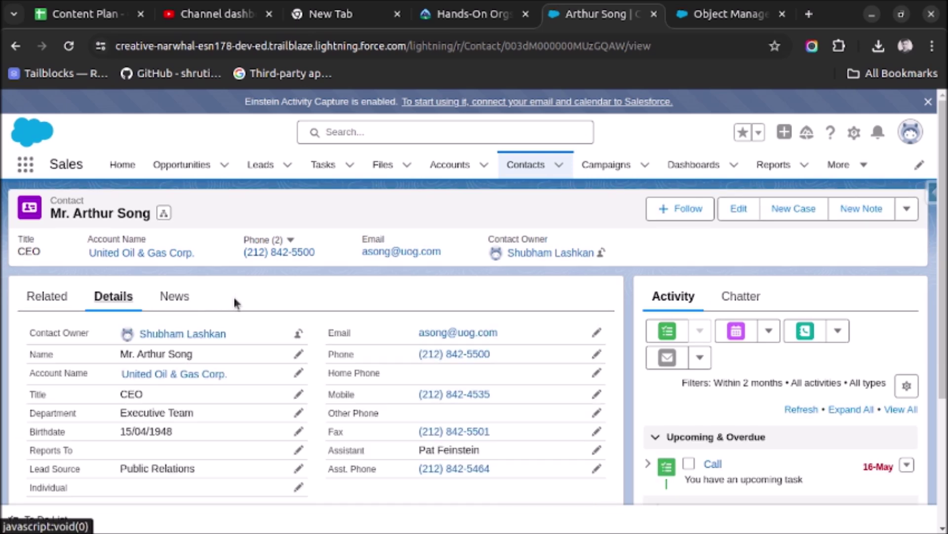
pyautogui.scroll(-3, 233, 295)
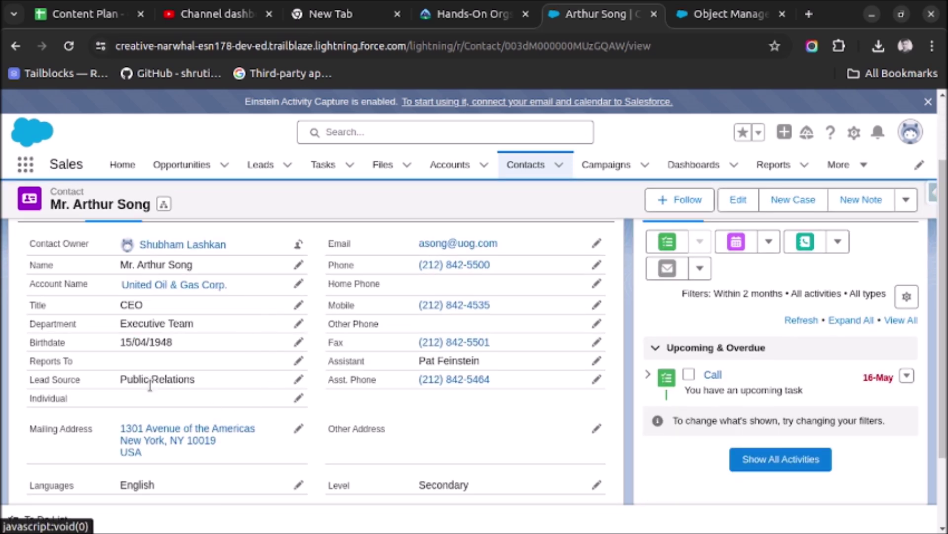
pyautogui.scroll(-3, 433, 319)
pyautogui.scroll(5, 434, 324)
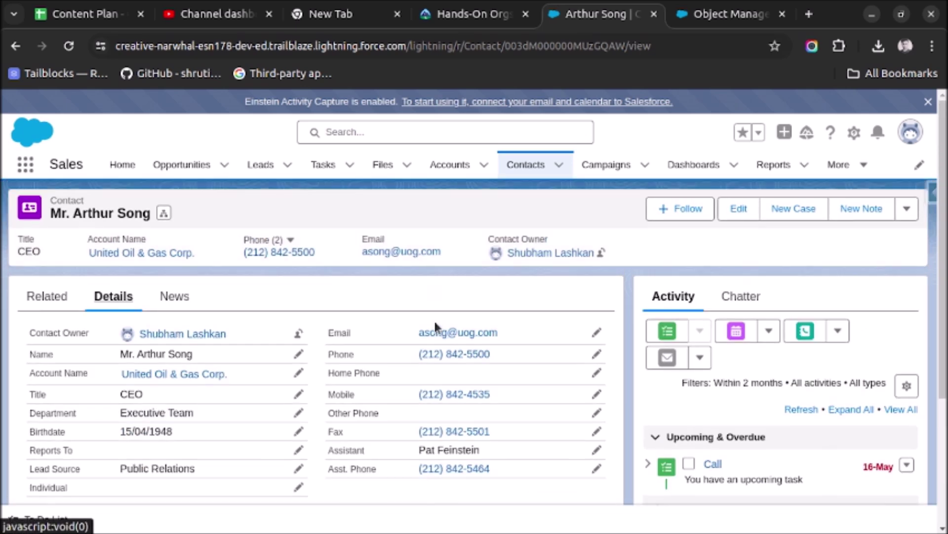
# Back in Object Manager, filter the object list by 'contact'.
pyautogui.click(717, 20)
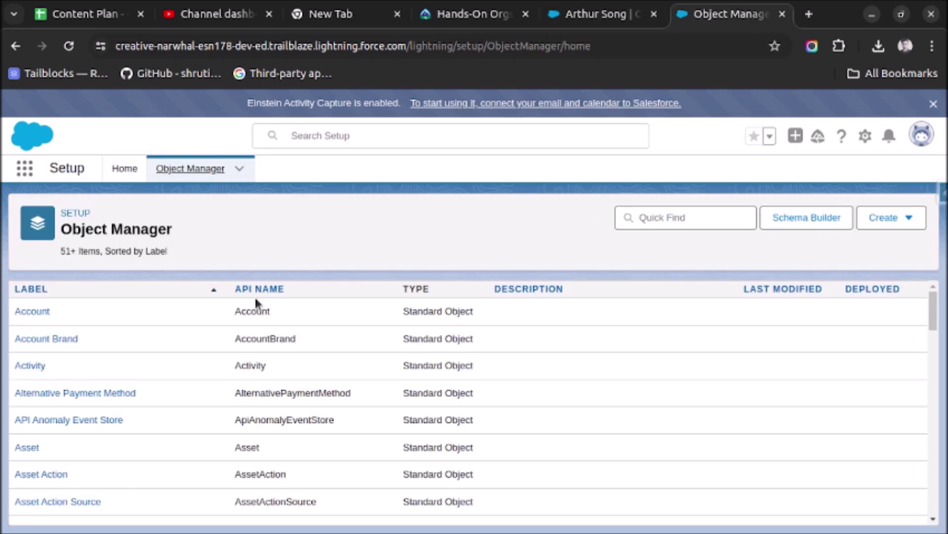
pyautogui.click(657, 218)
pyautogui.write('contact')
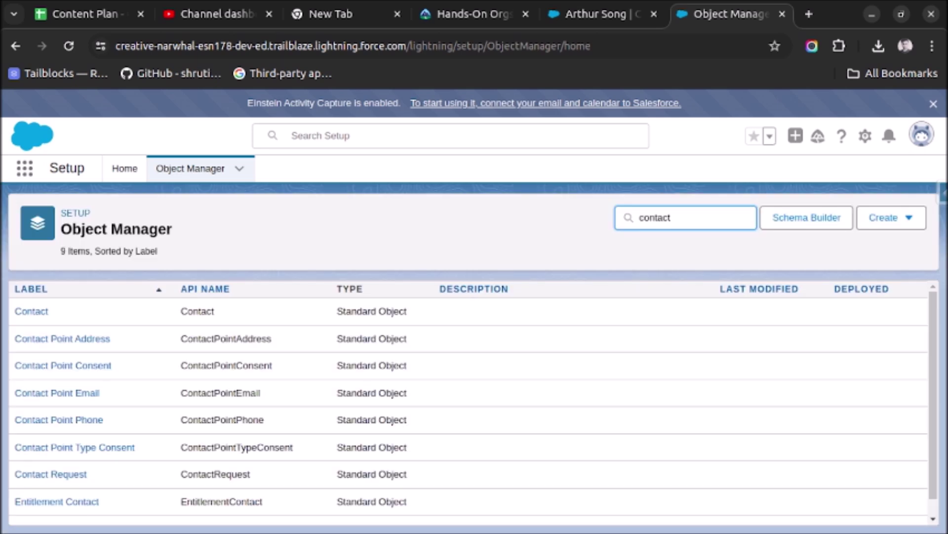
# Open Contact's Fields & Relationships and start a new Formula custom field.
pyautogui.click(32, 312)
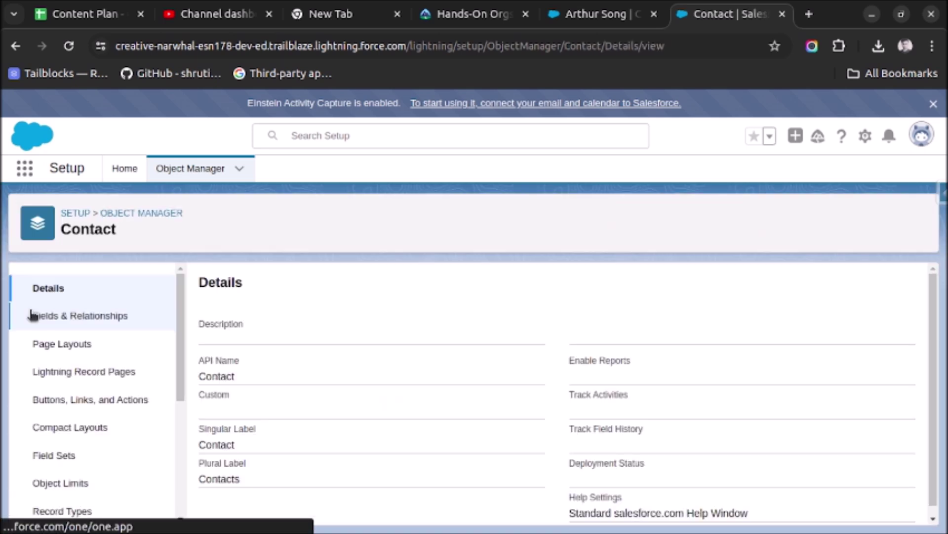
pyautogui.click(79, 315)
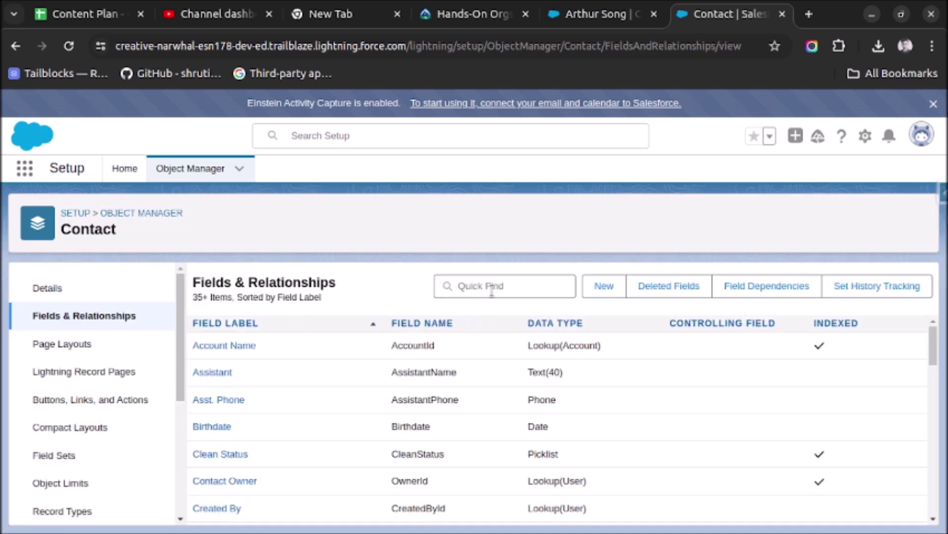
pyautogui.click(600, 284)
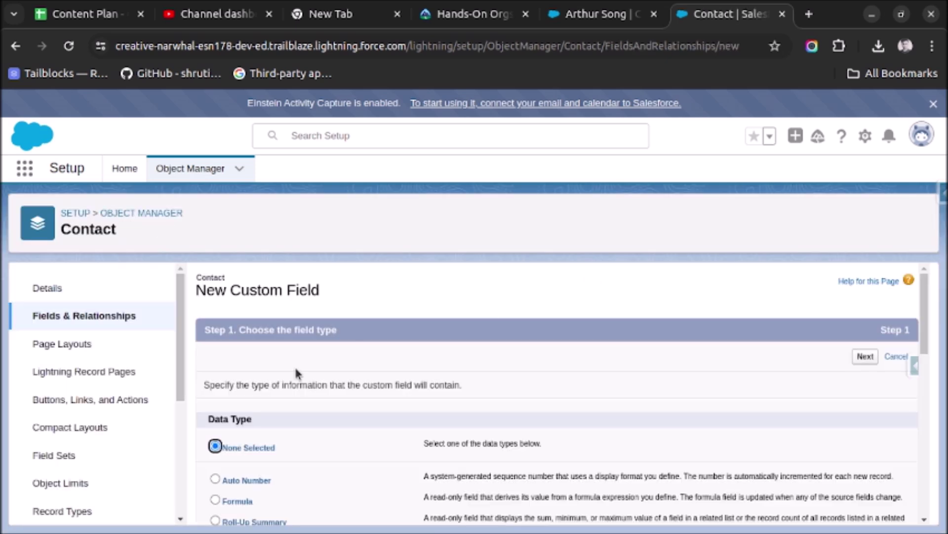
pyautogui.click(215, 499)
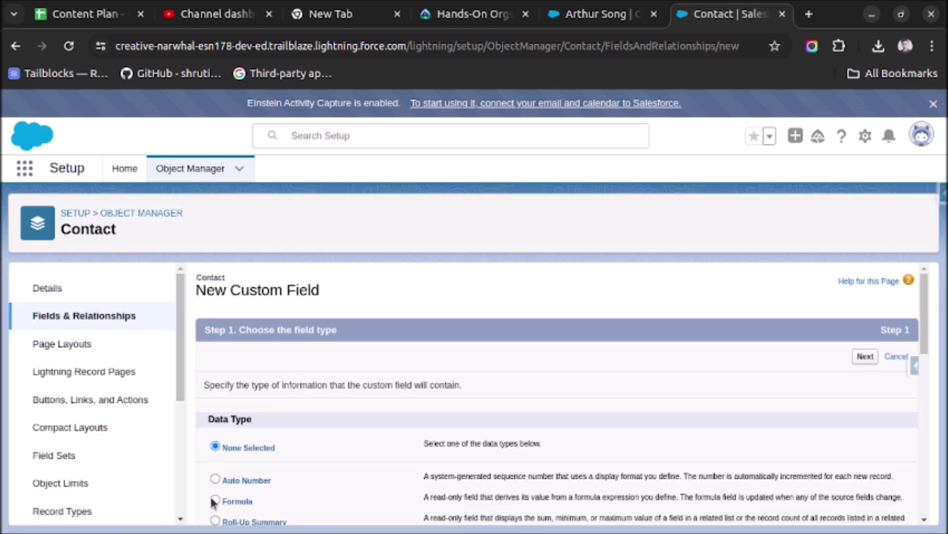
pyautogui.click(865, 356)
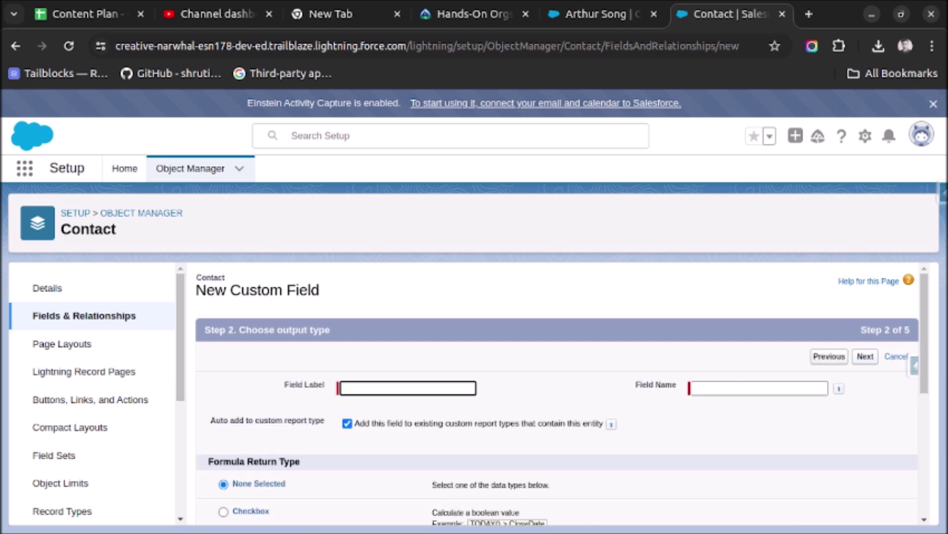
# Label the field 'Display Picture', choose the Text return type, and continue.
pyautogui.click(370, 388)
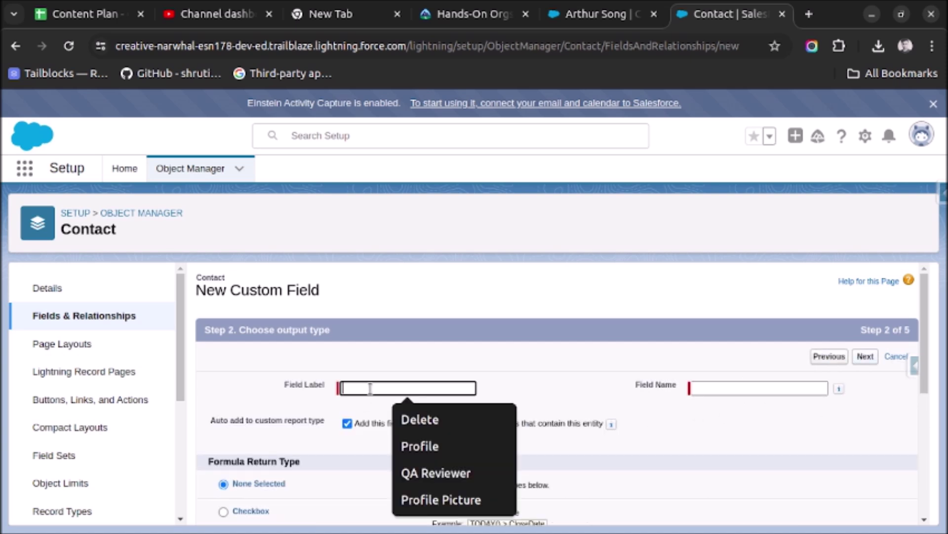
pyautogui.write('Pro')
pyautogui.press('BackSpace')
pyautogui.press('BackSpace')
pyautogui.press('BackSpace')
pyautogui.write('Display')
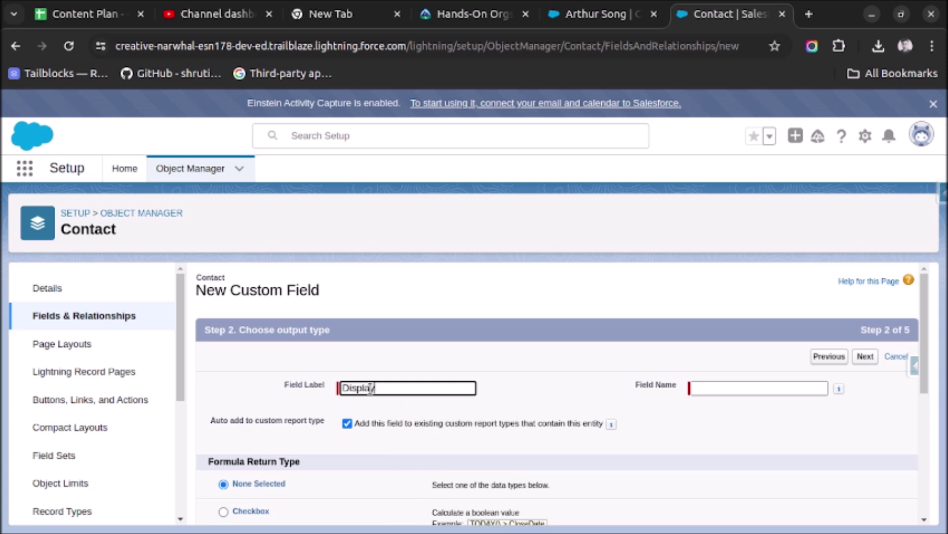
pyautogui.write(' Picture')
pyautogui.press('Tab')
pyautogui.scroll(-5, 299, 427)
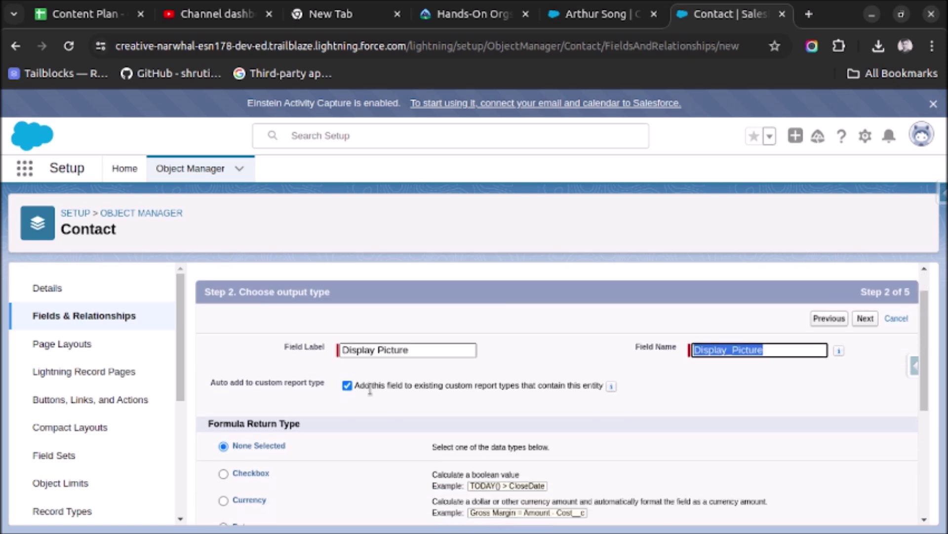
pyautogui.click(241, 407)
pyautogui.click(866, 507)
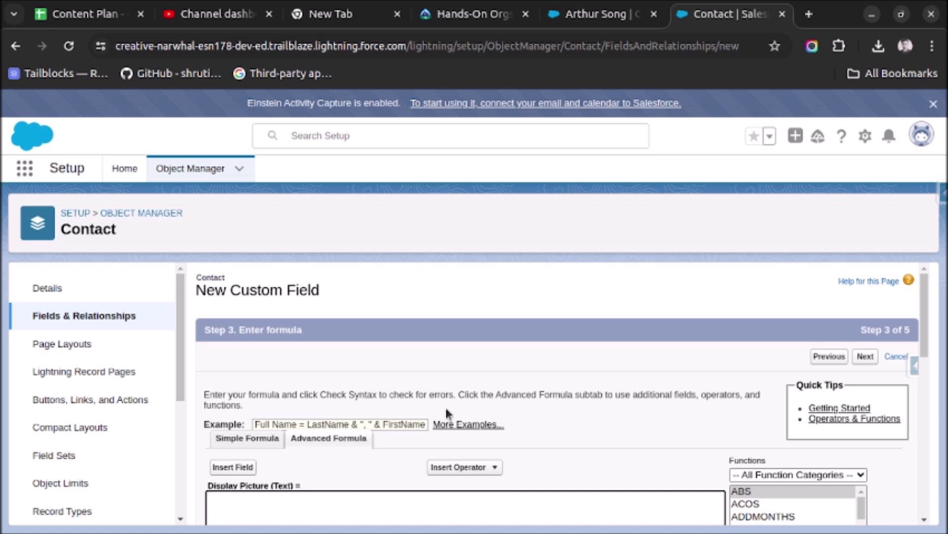
# Insert the IMAGE function template into the Advanced Formula editor.
pyautogui.scroll(-3, 379, 444)
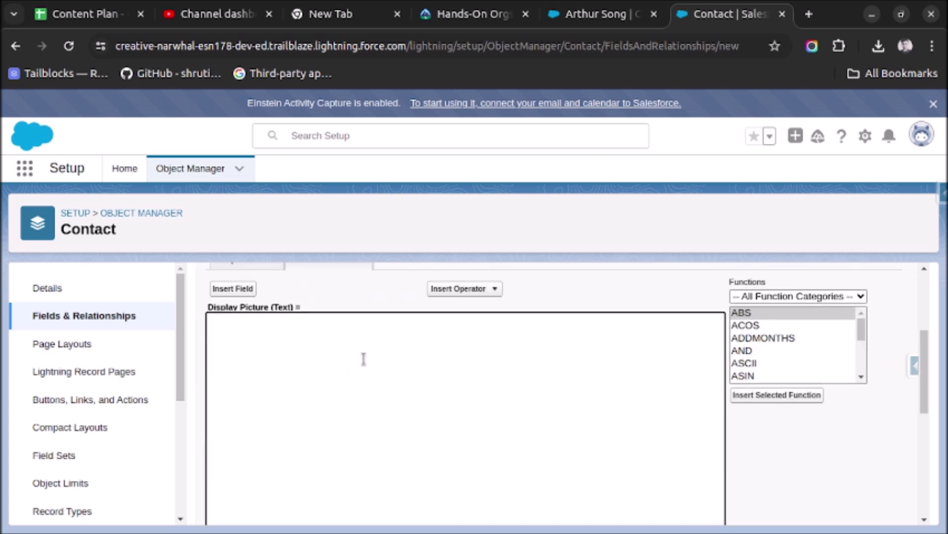
pyautogui.moveTo(862, 325); pyautogui.dragTo(865, 339)
pyautogui.click(861, 377)
pyautogui.click(862, 376)
pyautogui.click(861, 376)
pyautogui.click(862, 377)
pyautogui.scroll(-7, 861, 376)
pyautogui.click(752, 338)
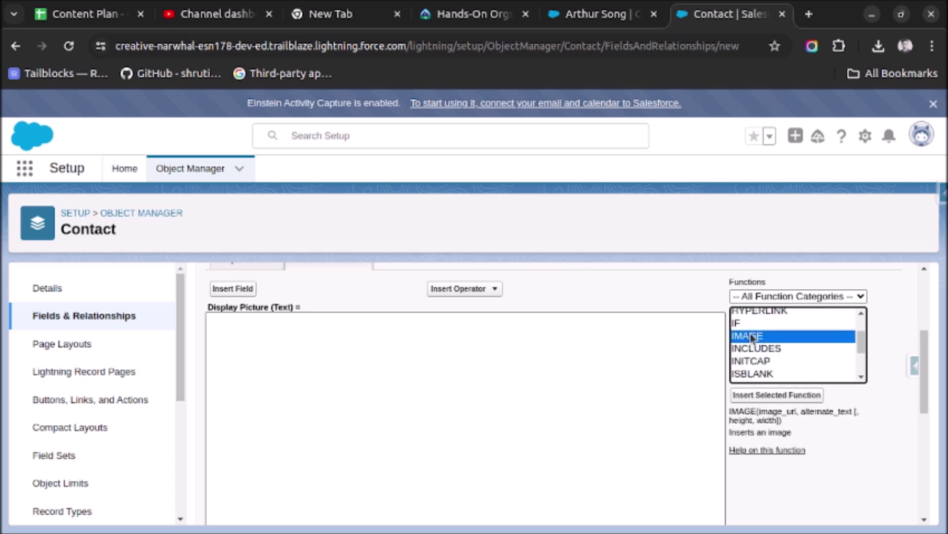
pyautogui.click(777, 395)
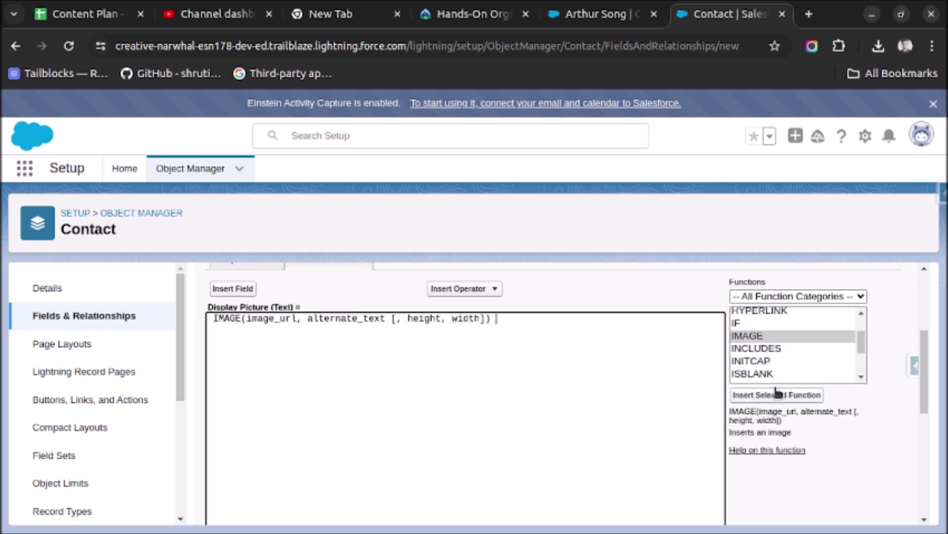
# Replace the optional height and width arguments with 70,70.
pyautogui.doubleClick(265, 319)
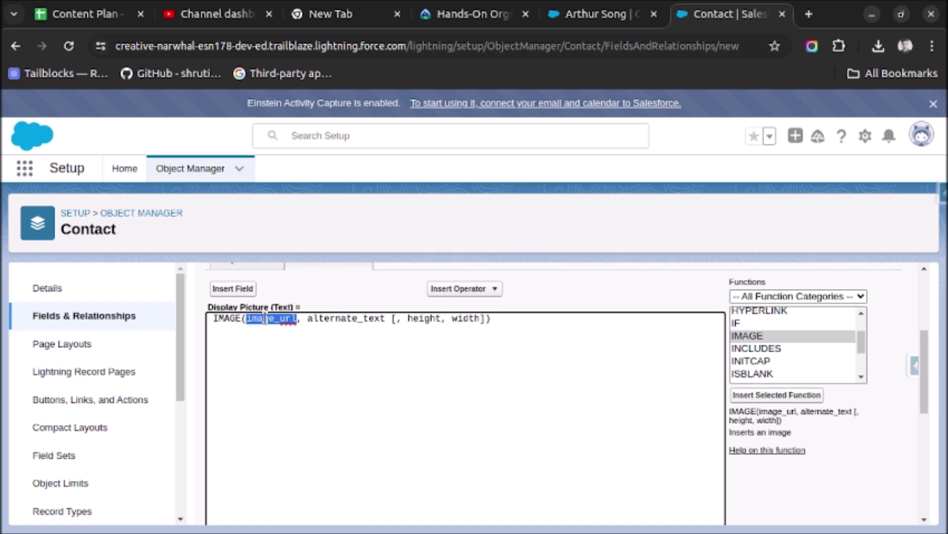
pyautogui.doubleClick(345, 320)
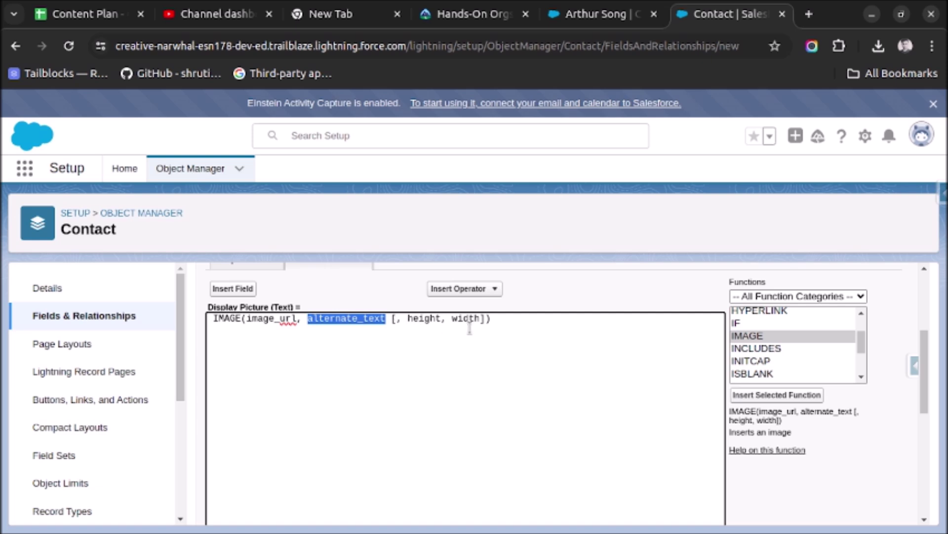
pyautogui.click(484, 318)
pyautogui.moveTo(484, 318); pyautogui.dragTo(393, 318)
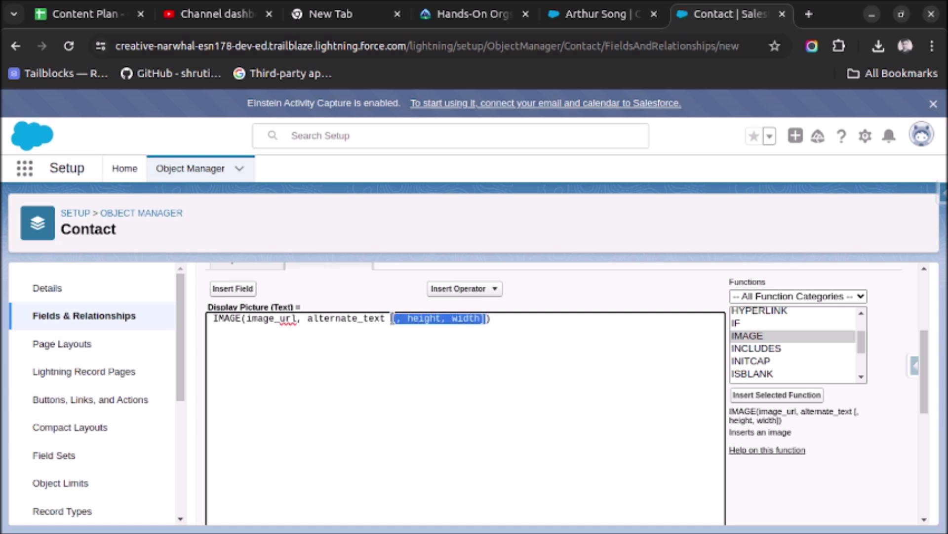
pyautogui.press('BackSpace')
pyautogui.write('70,70')
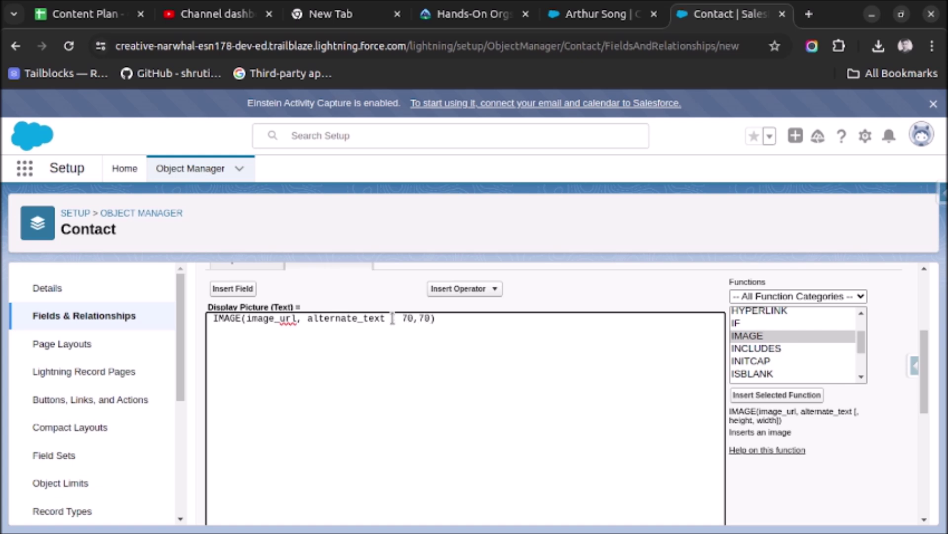
# Set the image URL argument to '/resource/'+FirstName+LastName.
pyautogui.doubleClick(262, 319)
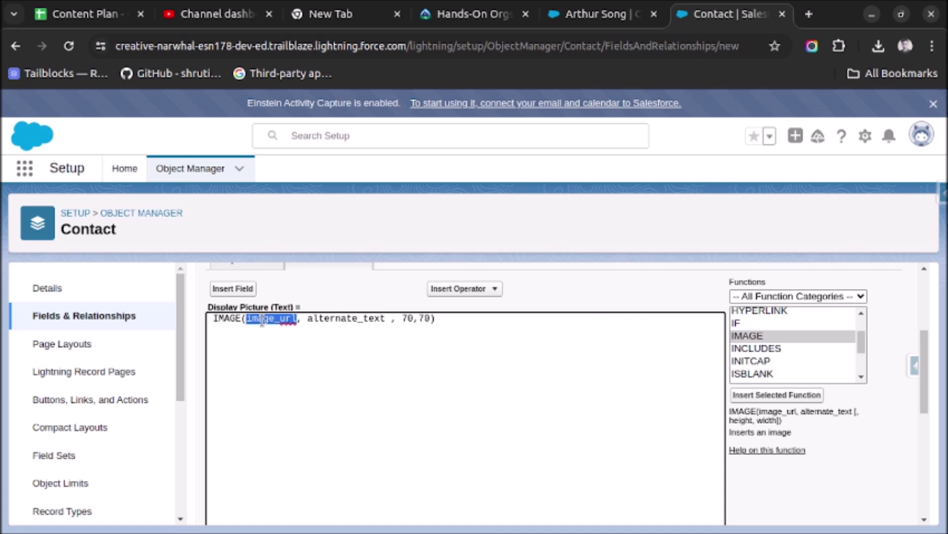
pyautogui.press('BackSpace')
pyautogui.write('"')
pyautogui.press('BackSpace')
pyautogui.write("''")
pyautogui.press('Left')
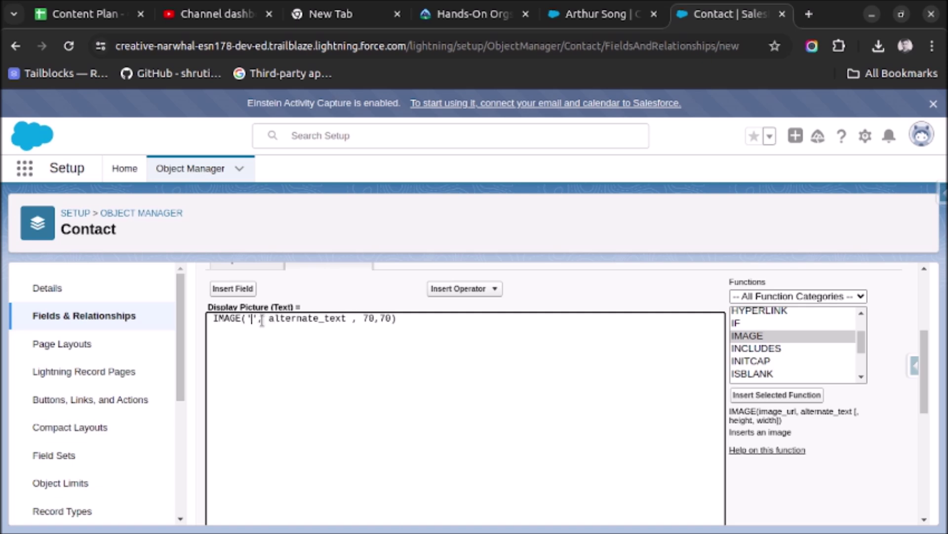
pyautogui.write('/resourc')
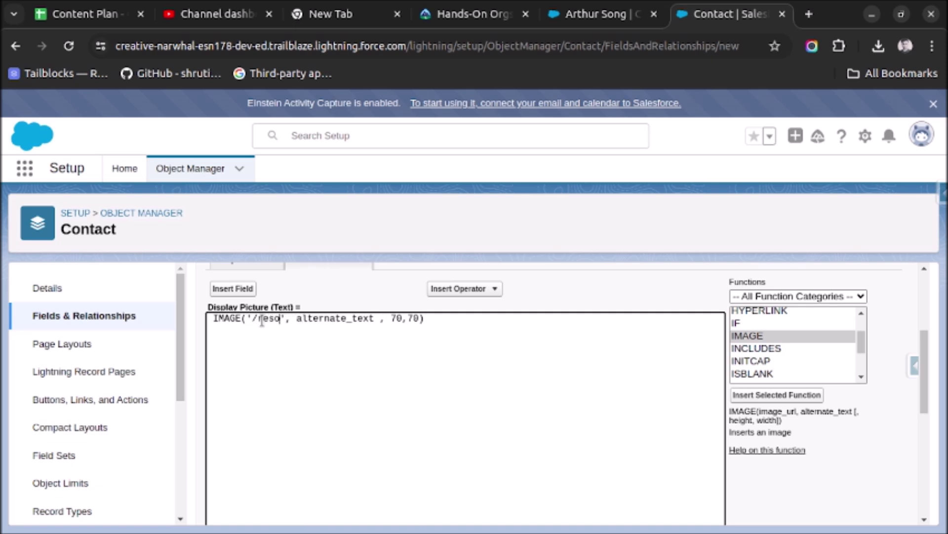
pyautogui.write("e/'")
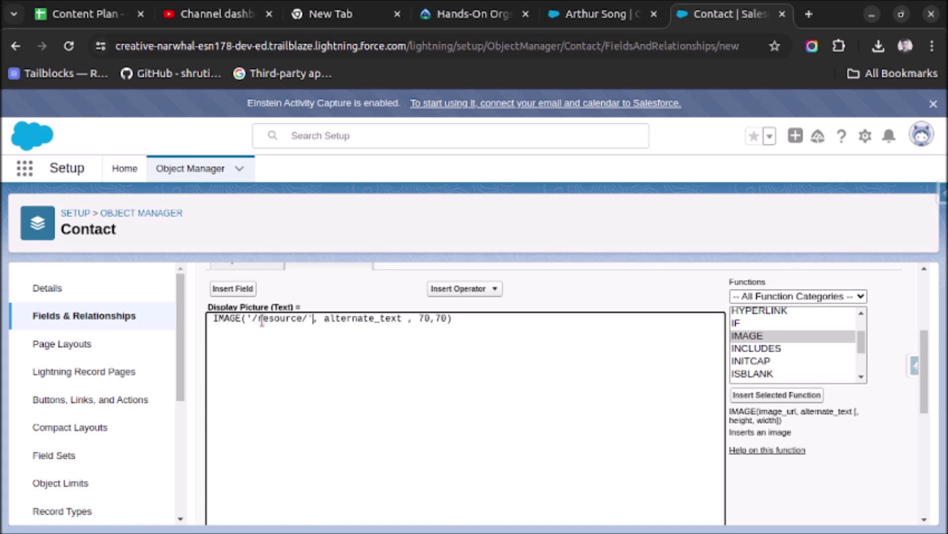
pyautogui.write('+')
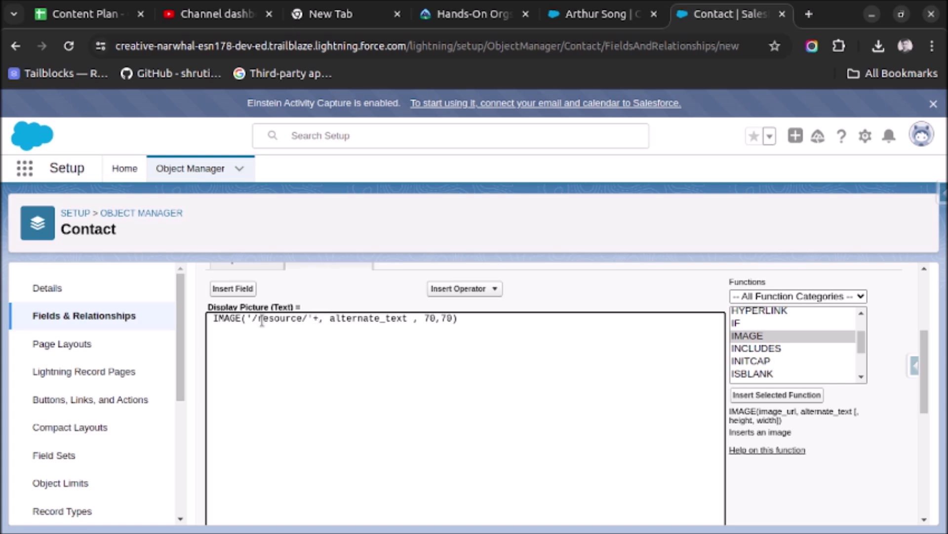
pyautogui.click(607, 14)
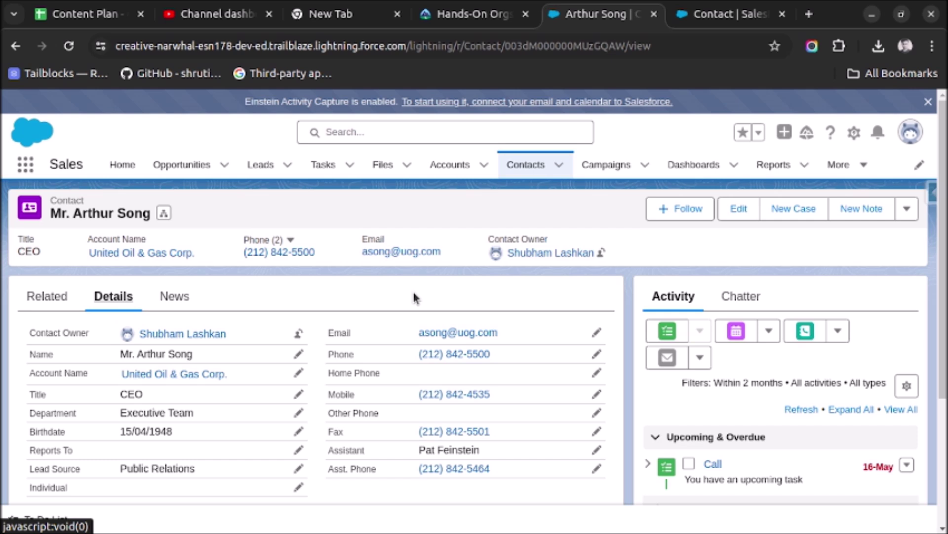
pyautogui.click(691, 20)
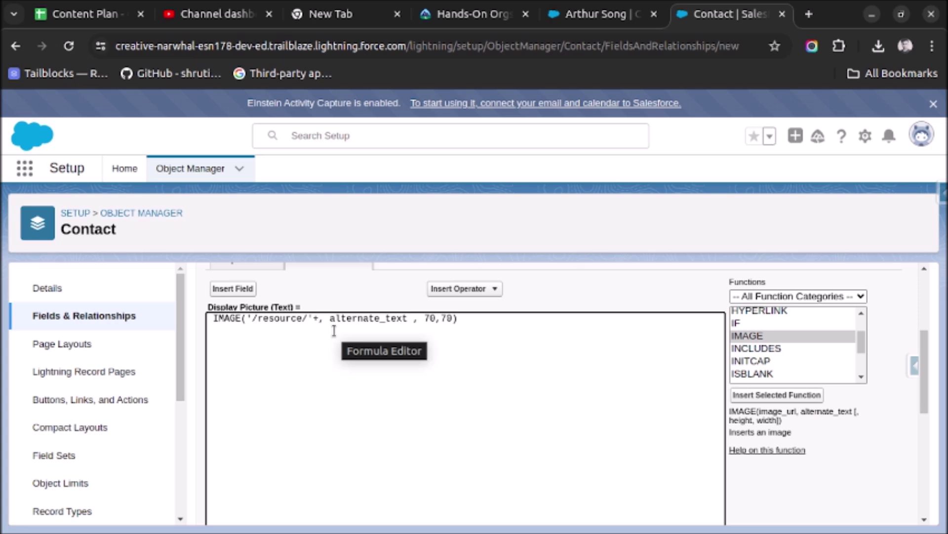
pyautogui.write('FirstName')
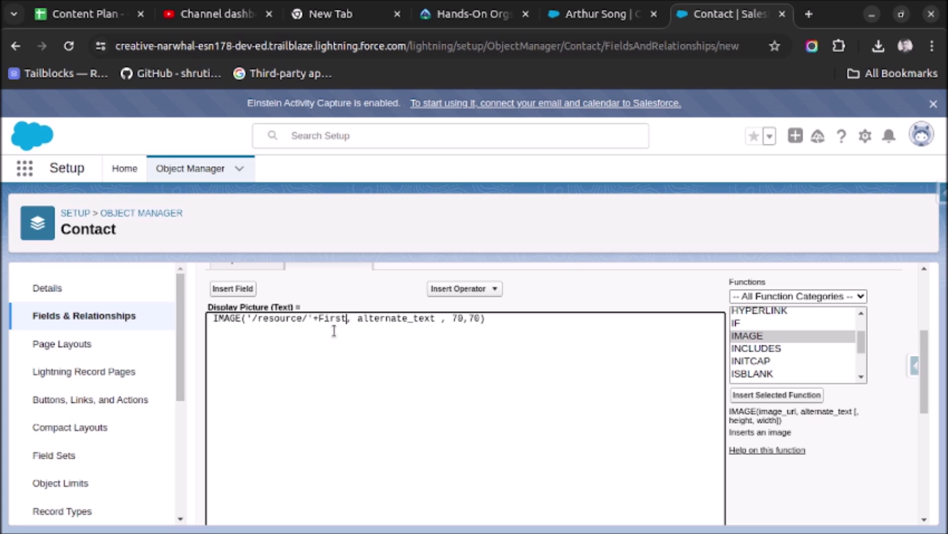
pyautogui.write('+Lat')
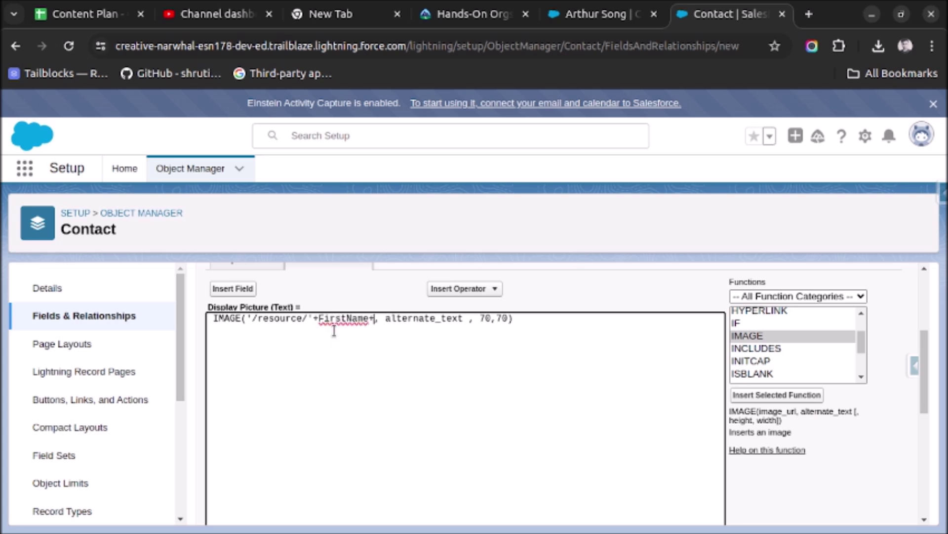
pyautogui.press('BackSpace')
pyautogui.write('stName')
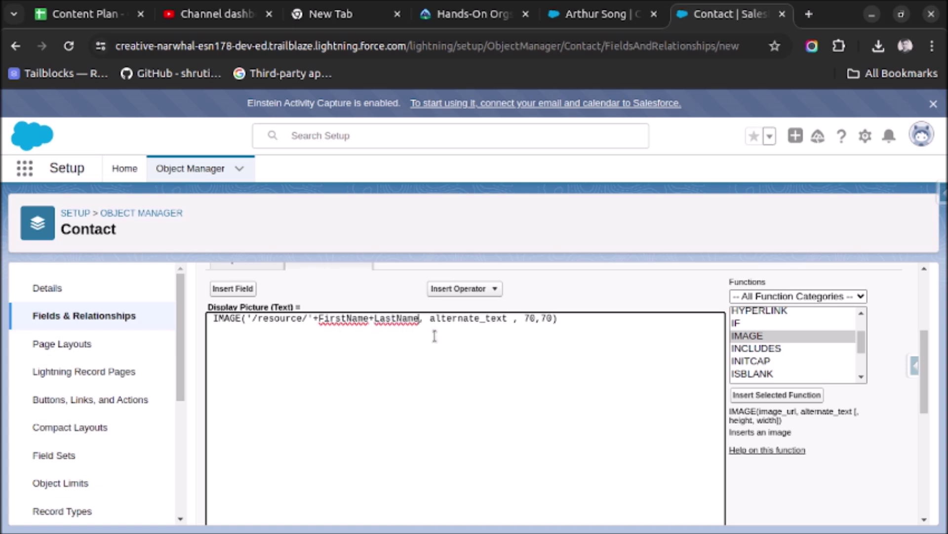
# Set the alternate text argument to FirstName+' '+LastName.
pyautogui.doubleClick(444, 319)
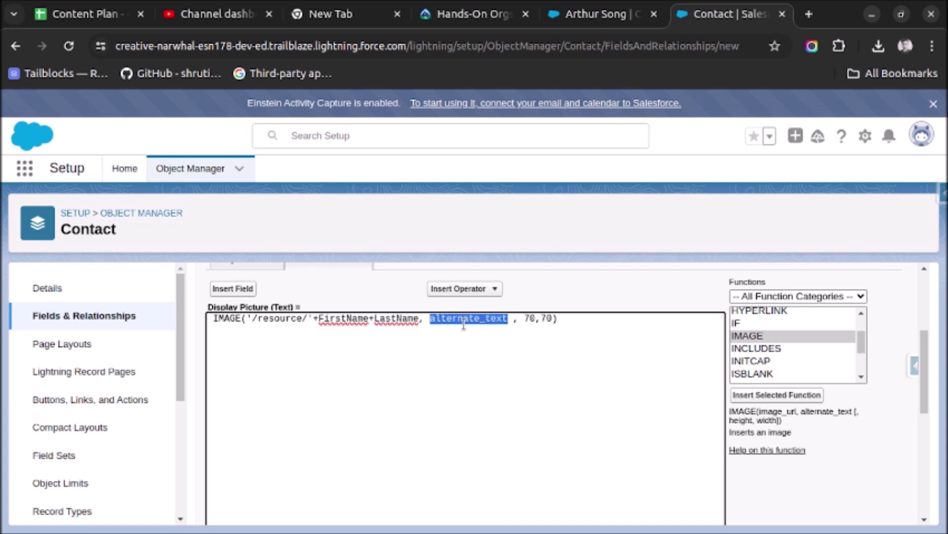
pyautogui.press('BackSpace')
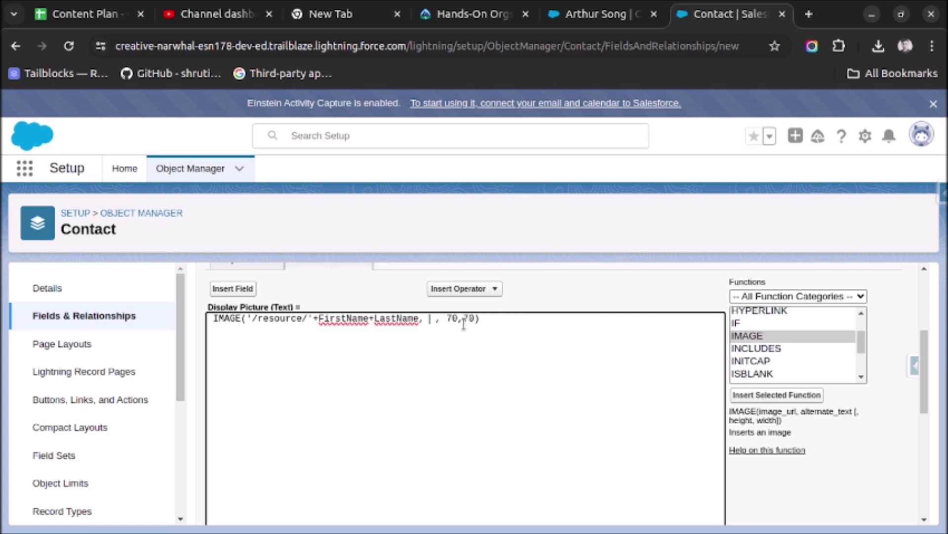
pyautogui.write('FirstName')
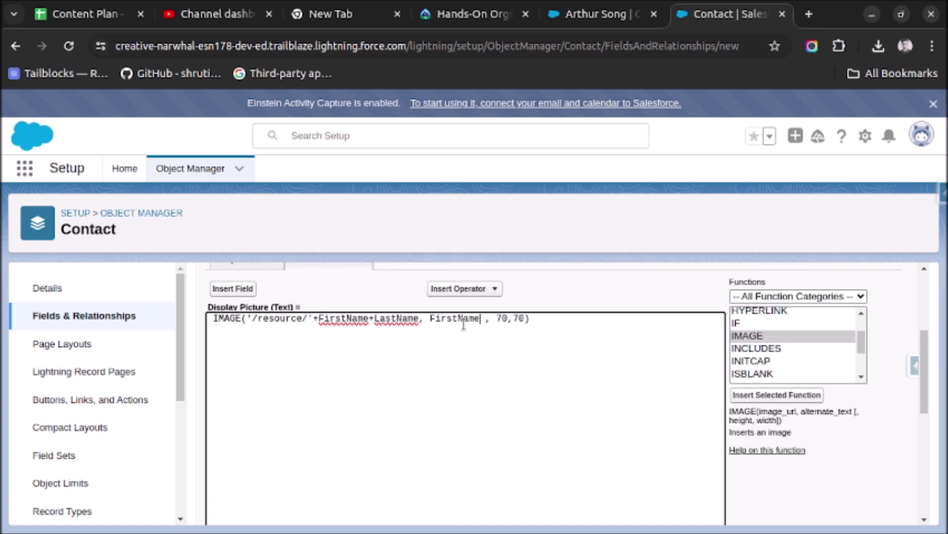
pyautogui.write('+"')
pyautogui.press('BackSpace')
pyautogui.write("' '")
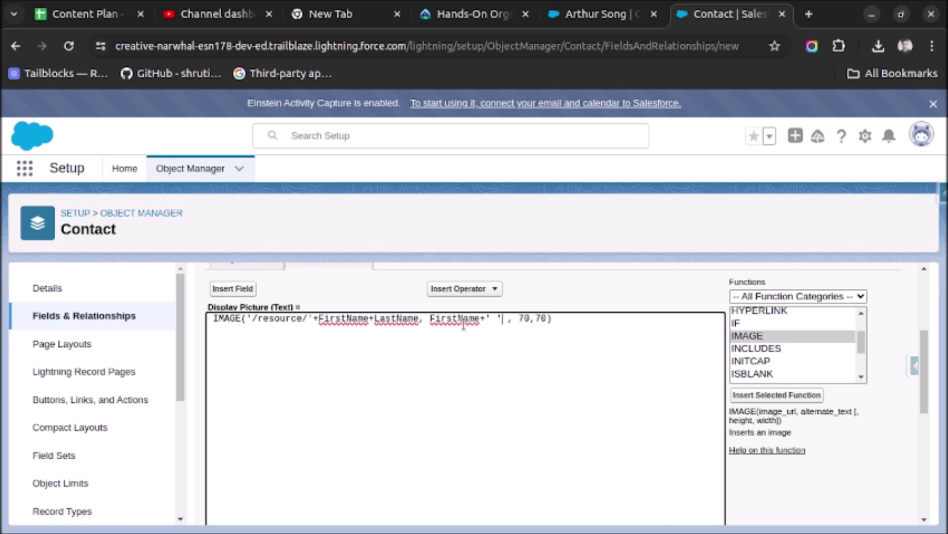
pyautogui.write('+LastN')
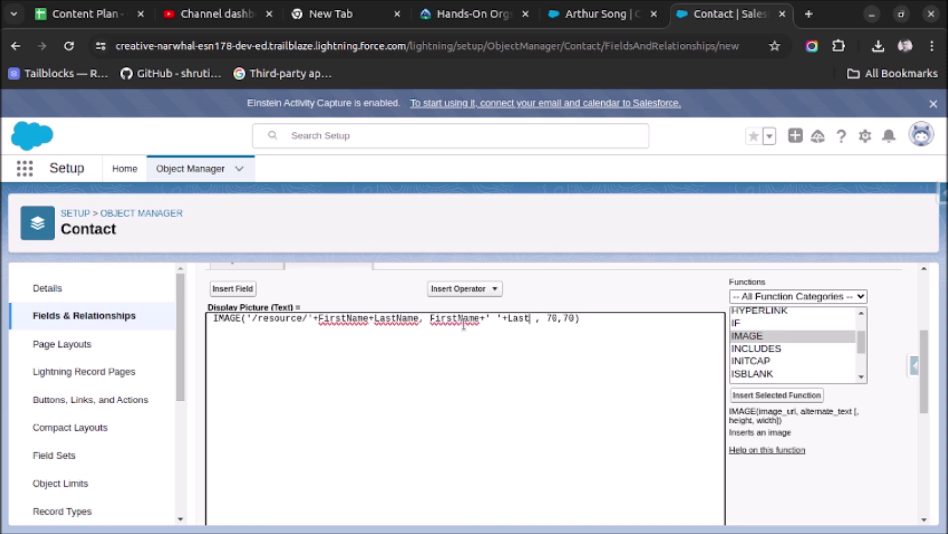
pyautogui.write('ame')
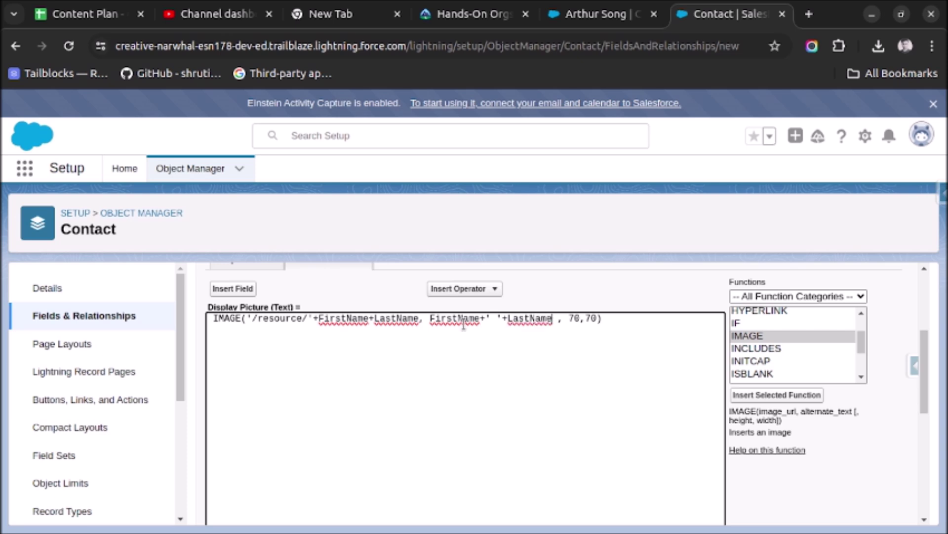
pyautogui.scroll(-3, 464, 324)
pyautogui.scroll(-2, 463, 324)
# Check the formula syntax and advance to field-level security.
pyautogui.click(245, 288)
pyautogui.scroll(-5, 332, 357)
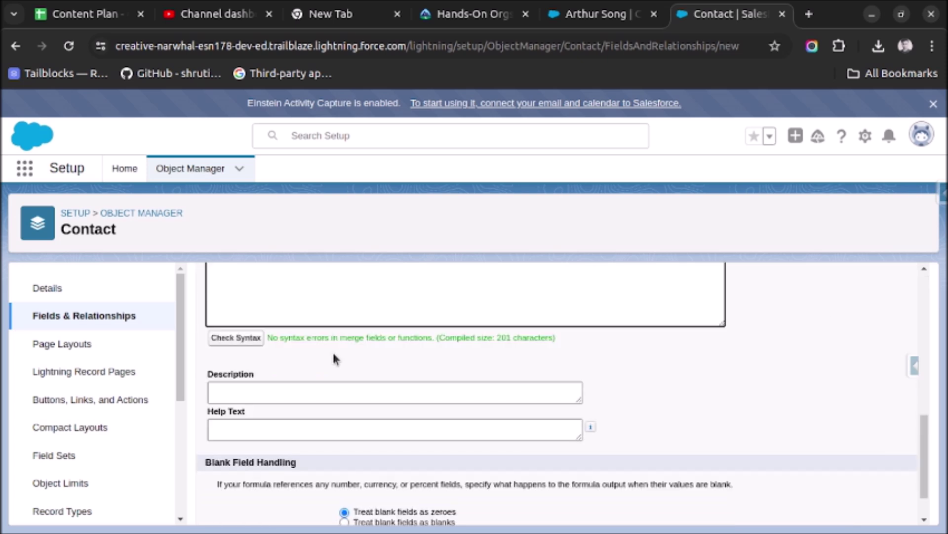
pyautogui.scroll(-1, 494, 365)
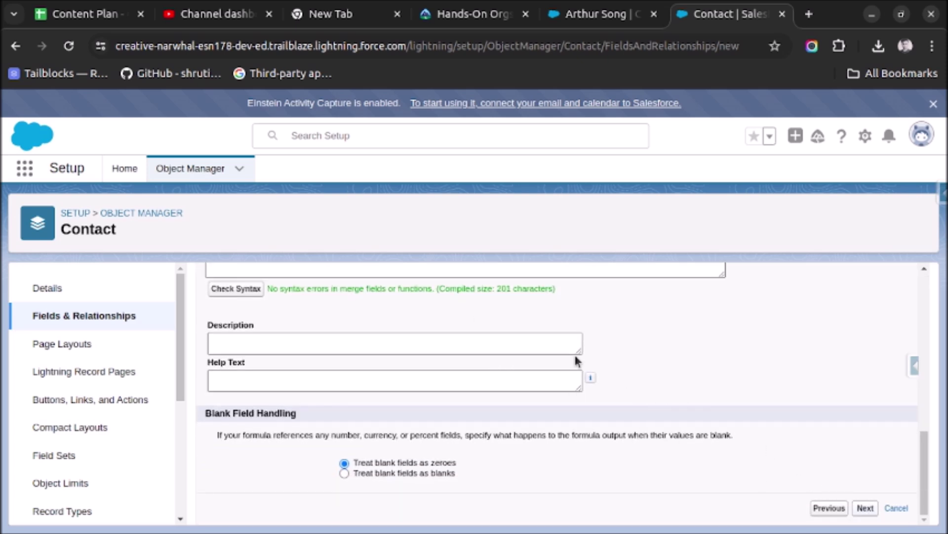
pyautogui.press('Return')
# Keep the default profile visibility and page layouts, and save the Display Picture field.
pyautogui.scroll(-3, 548, 363)
pyautogui.scroll(3, 365, 351)
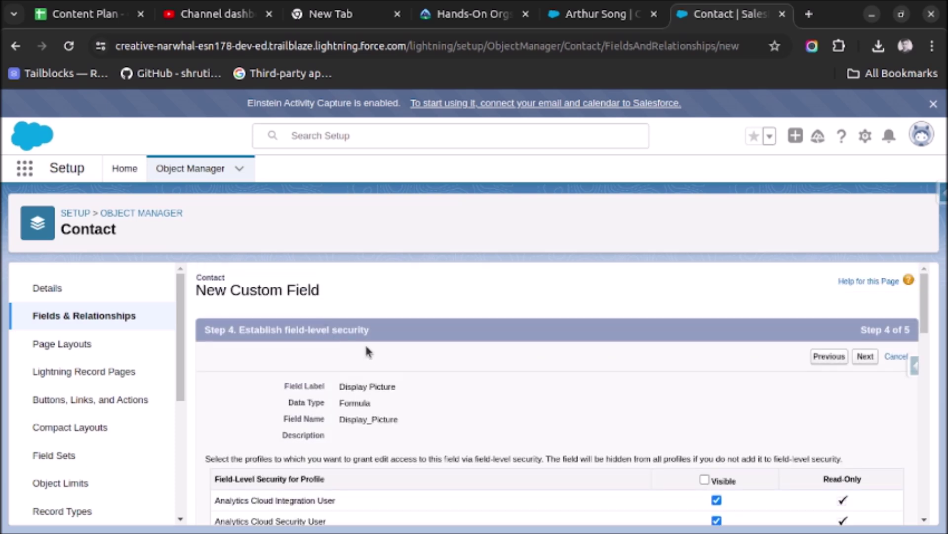
pyautogui.scroll(-10, 550, 345)
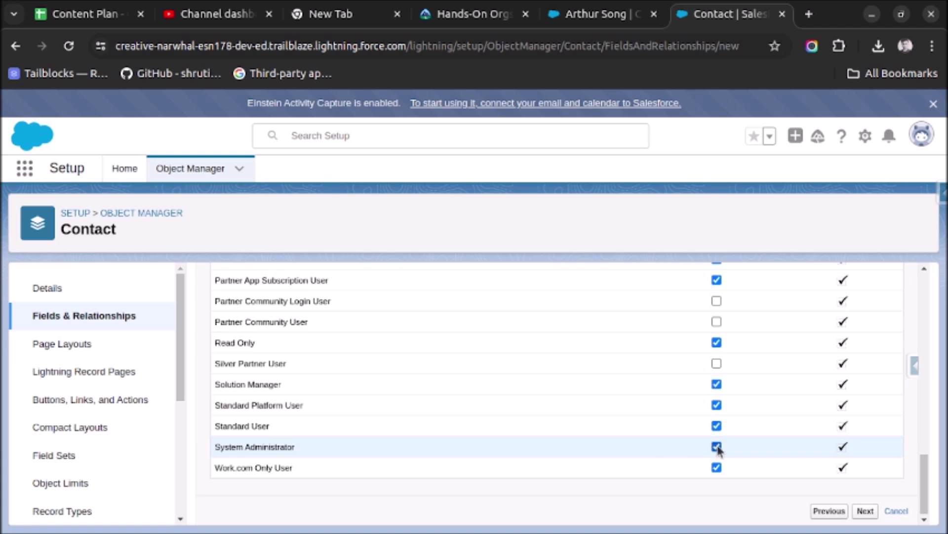
pyautogui.click(866, 511)
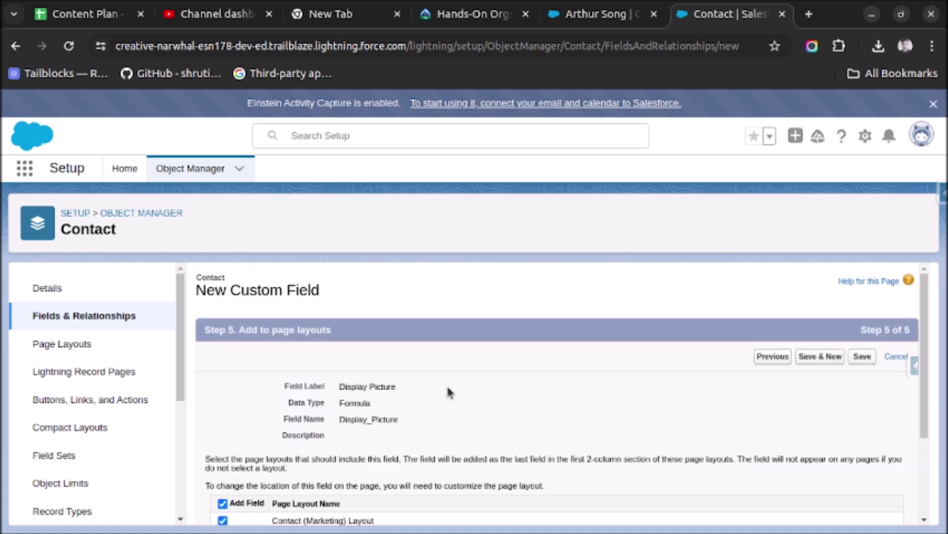
pyautogui.scroll(-3, 449, 393)
pyautogui.click(868, 503)
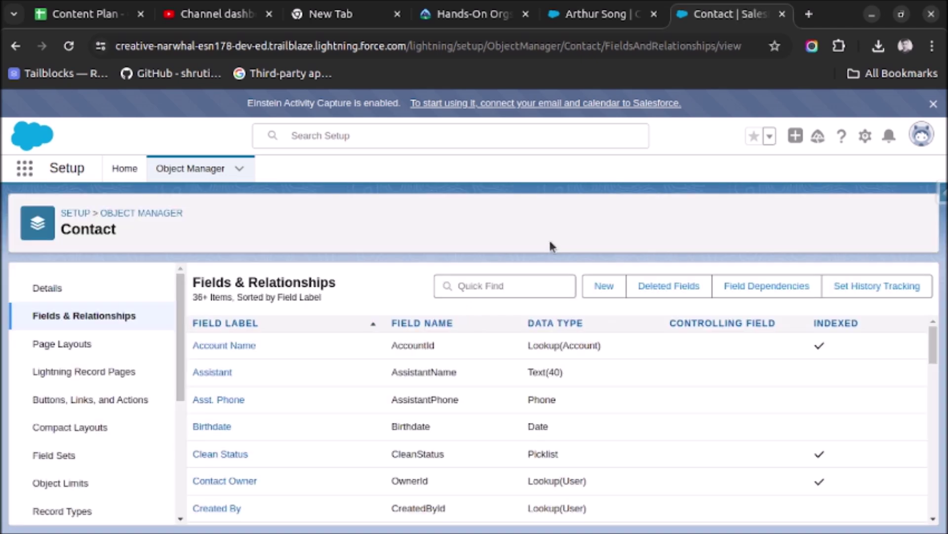
# Reload the existing contact record and review its Details fields.
pyautogui.click(600, 13)
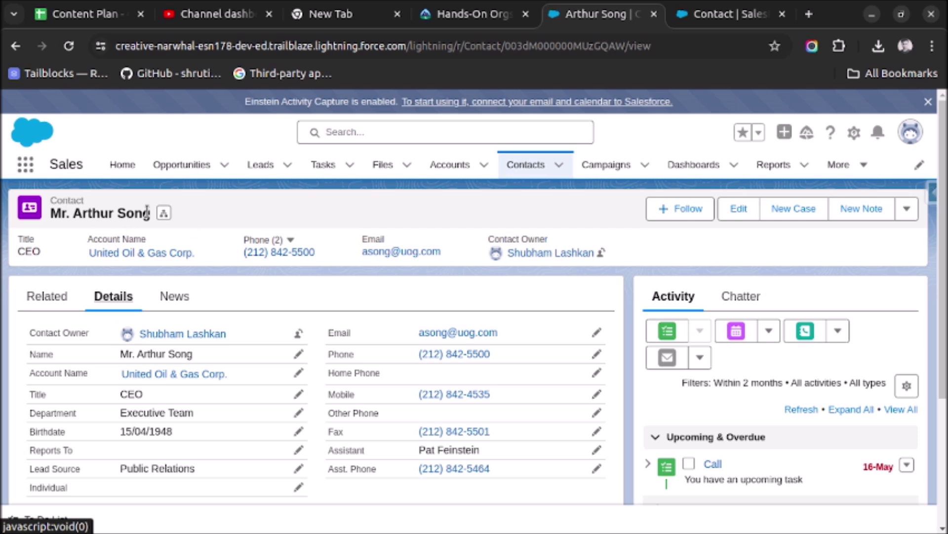
pyautogui.click(69, 46)
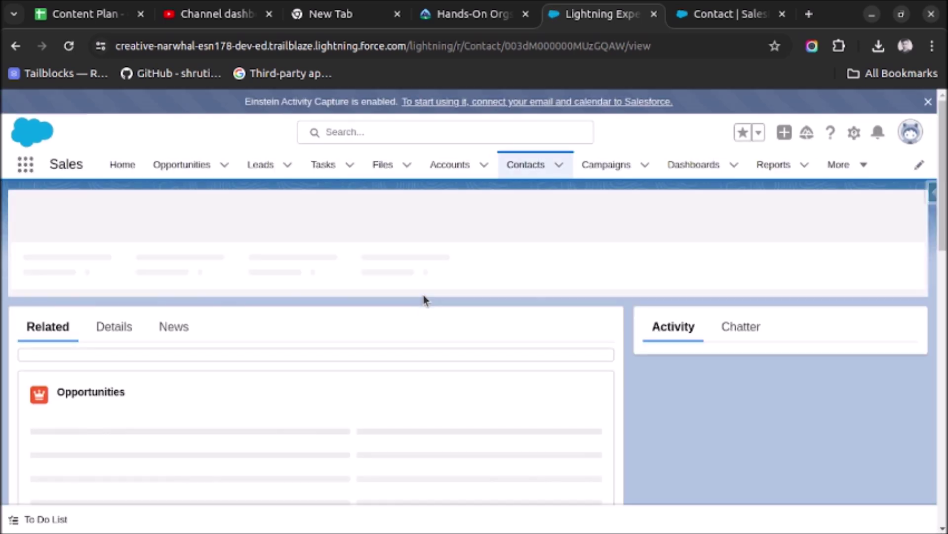
pyautogui.click(115, 296)
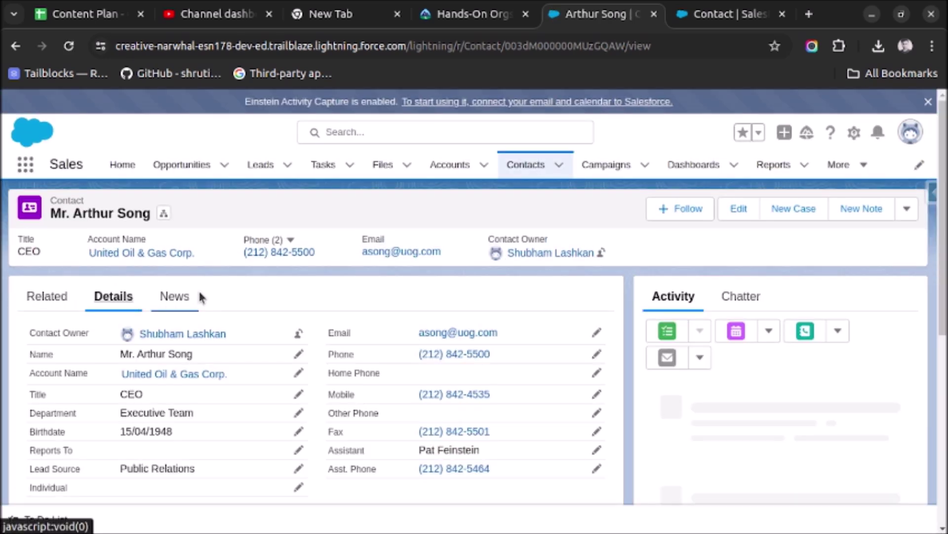
pyautogui.scroll(-5, 201, 296)
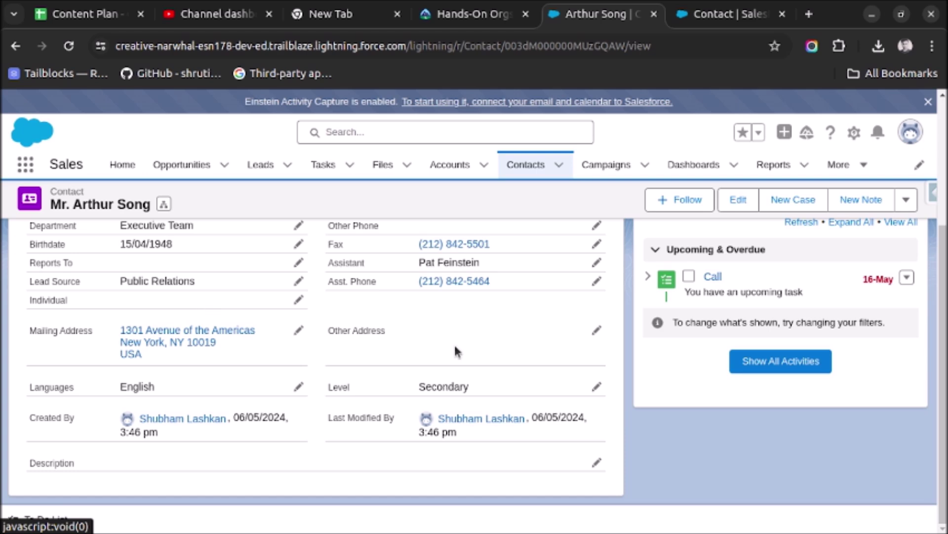
pyautogui.scroll(5, 455, 347)
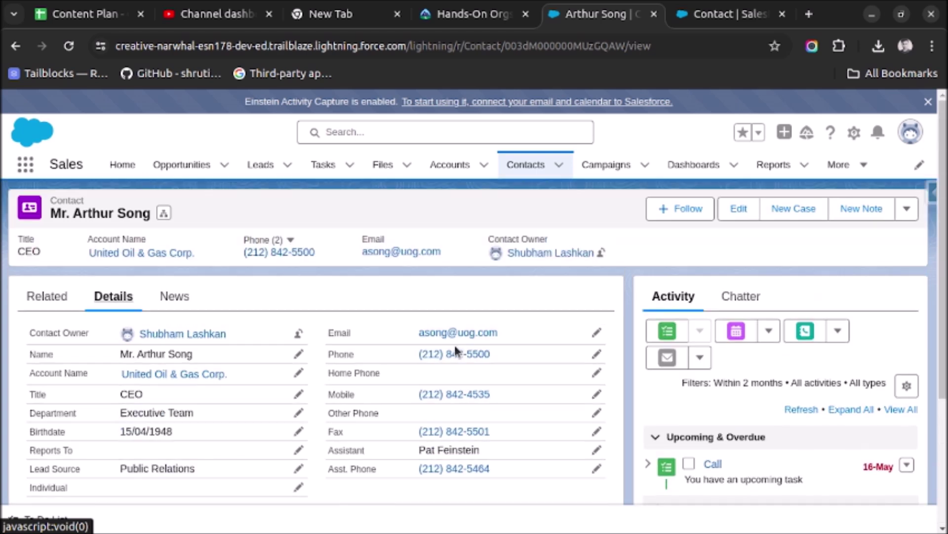
# Switch display density to Comfy, refresh, recheck the details, then open the Contacts list.
pyautogui.click(910, 134)
pyautogui.click(755, 255)
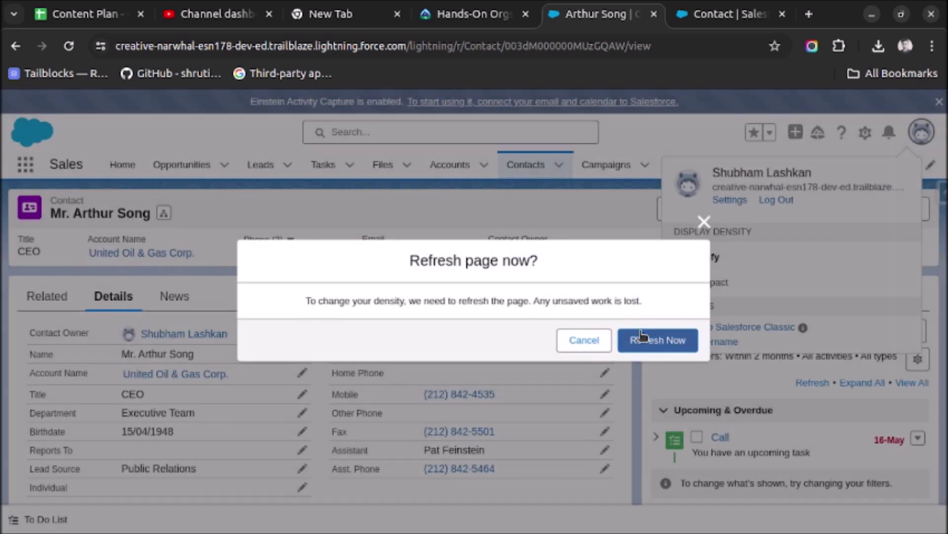
pyautogui.click(660, 339)
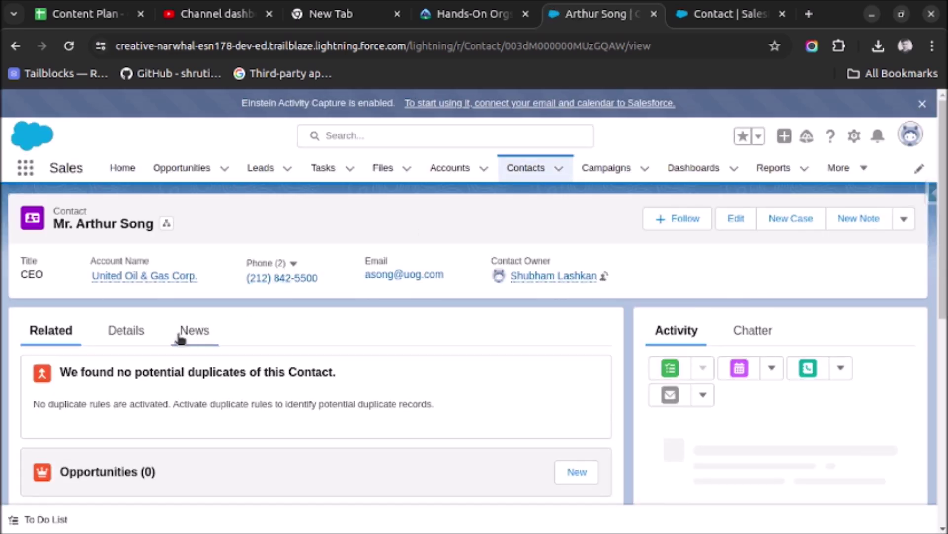
pyautogui.click(144, 334)
pyautogui.scroll(-5, 272, 313)
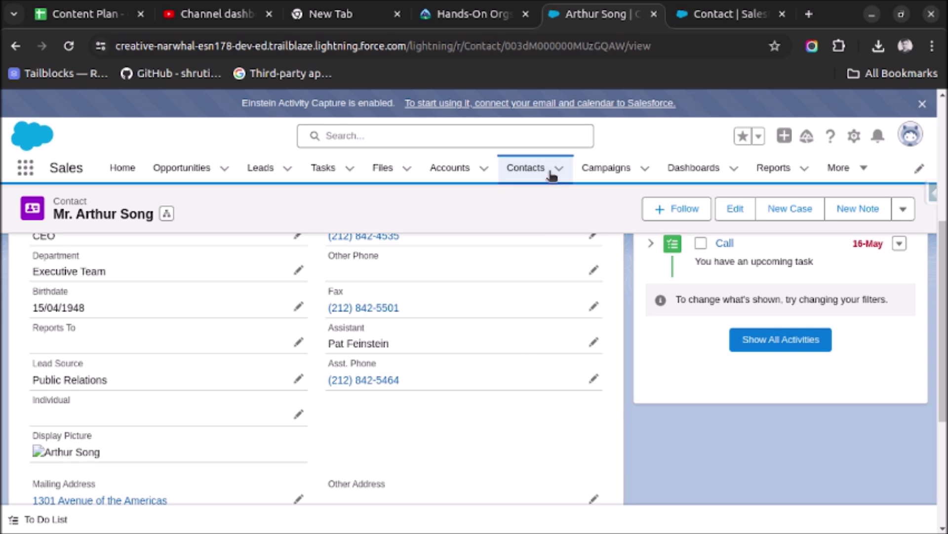
pyautogui.click(531, 168)
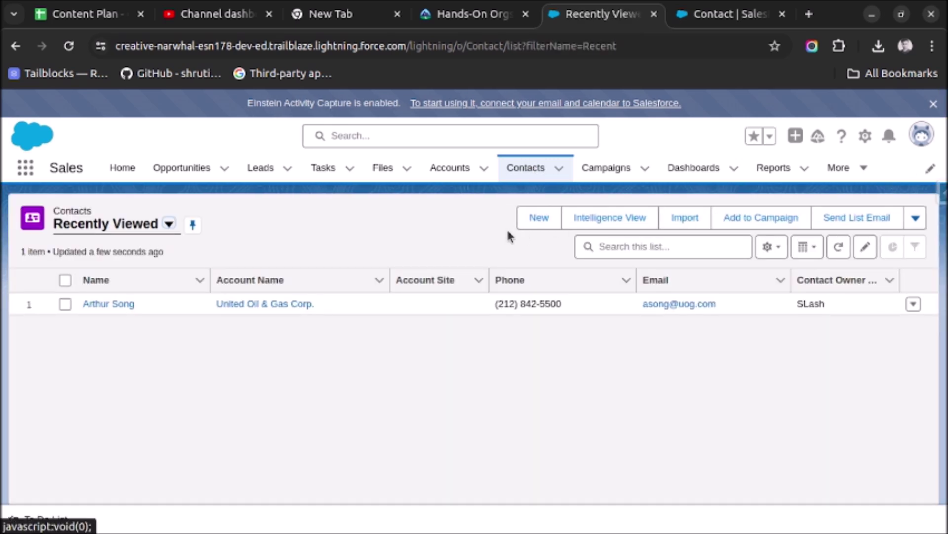
# Create and save a new contact whose first and last name match the static resource.
pyautogui.click(534, 223)
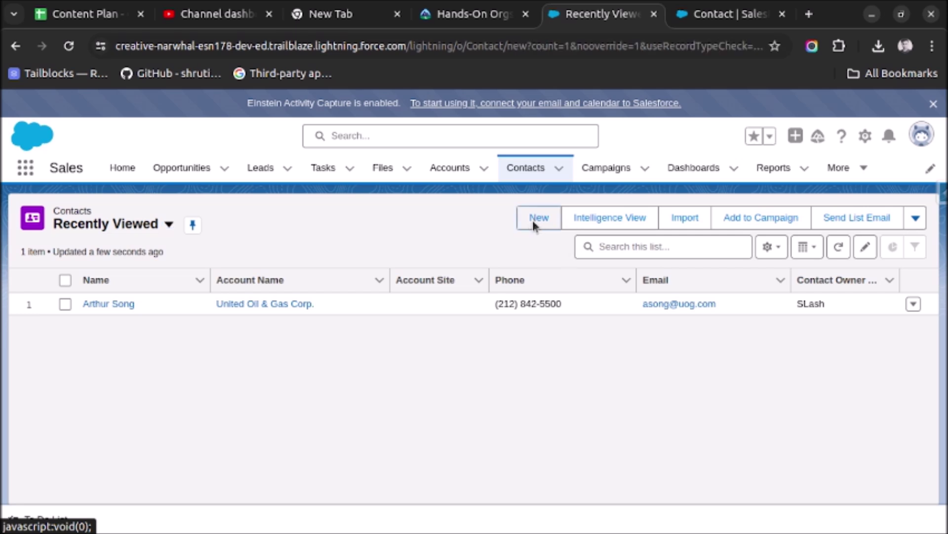
pyautogui.click(259, 365)
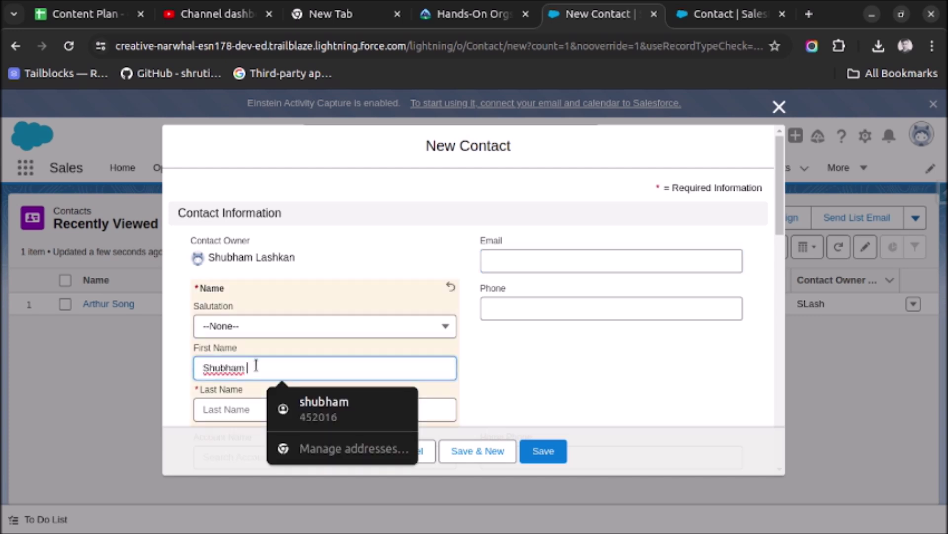
pyautogui.press('Tab')
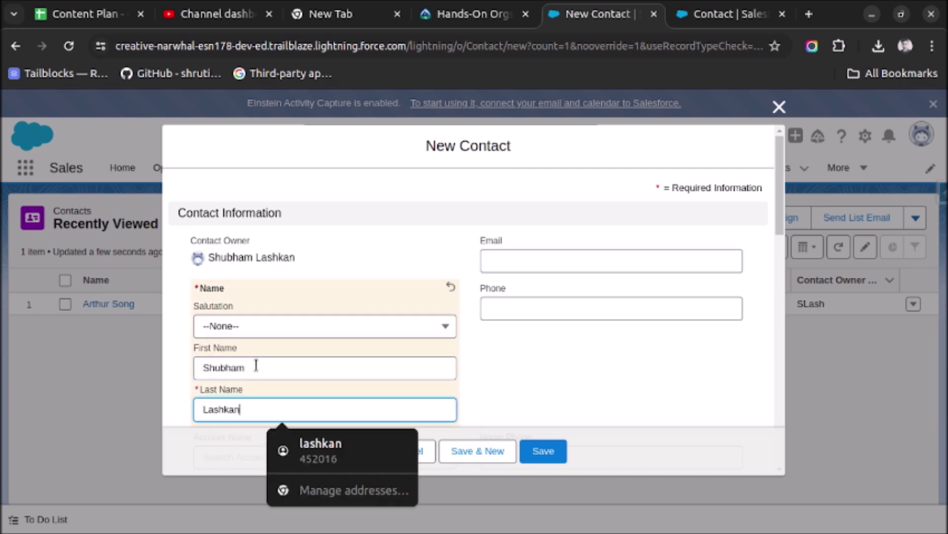
pyautogui.scroll(-5, 512, 339)
pyautogui.click(548, 449)
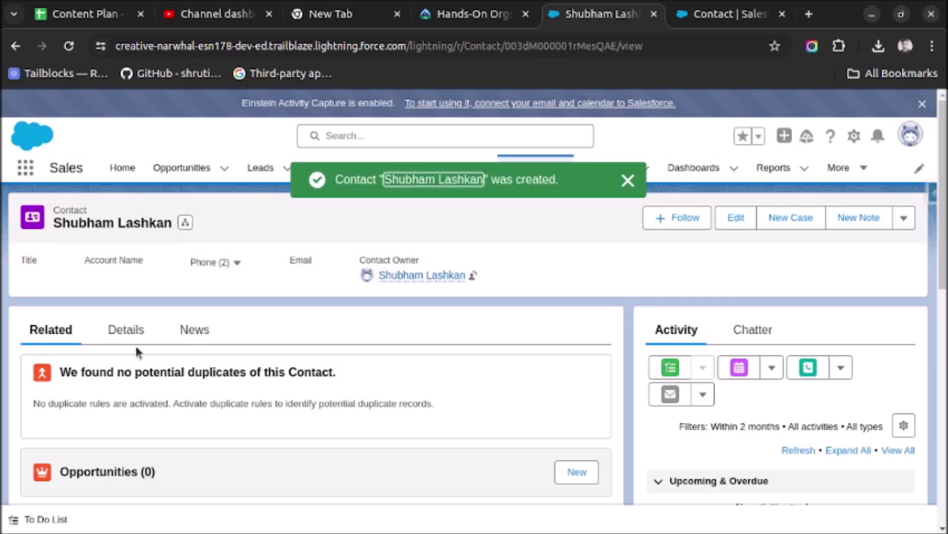
# Open the new contact's Details and scroll to the photo shown in Display Picture.
pyautogui.click(126, 336)
pyautogui.scroll(-5, 152, 317)
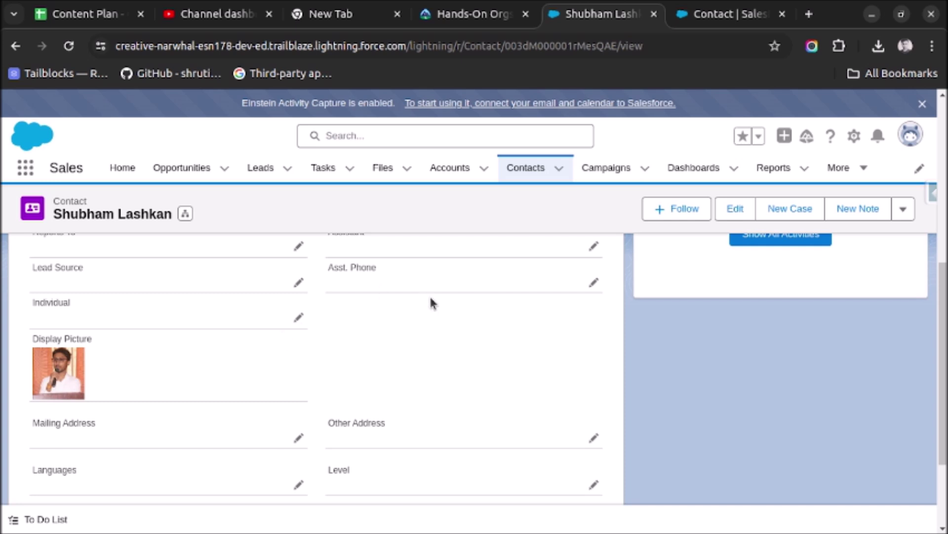
pyautogui.scroll(5, 429, 295)
pyautogui.click(701, 19)
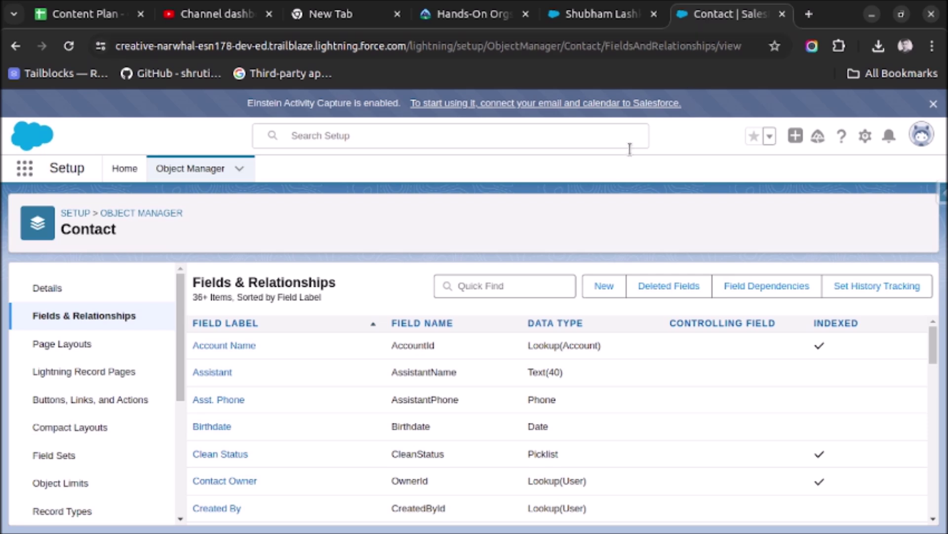
pyautogui.click(511, 283)
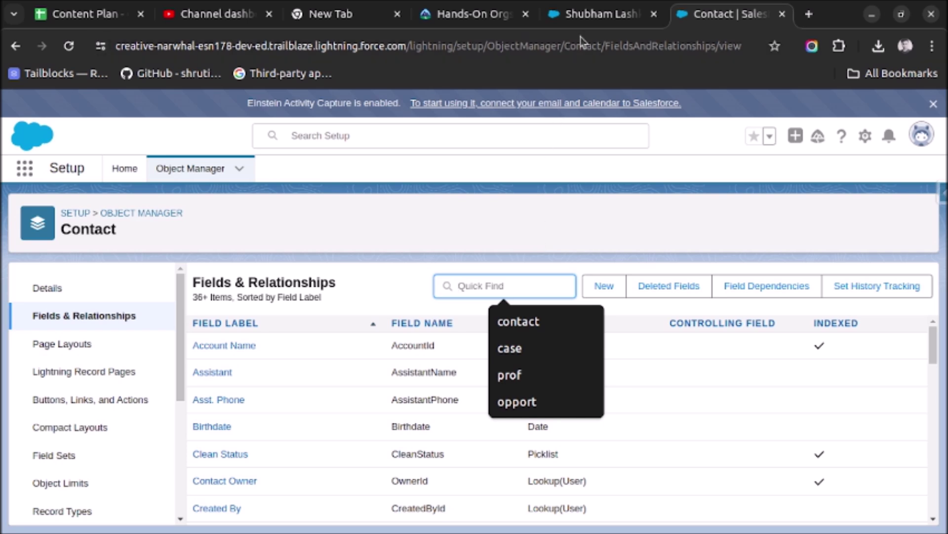
pyautogui.click(591, 15)
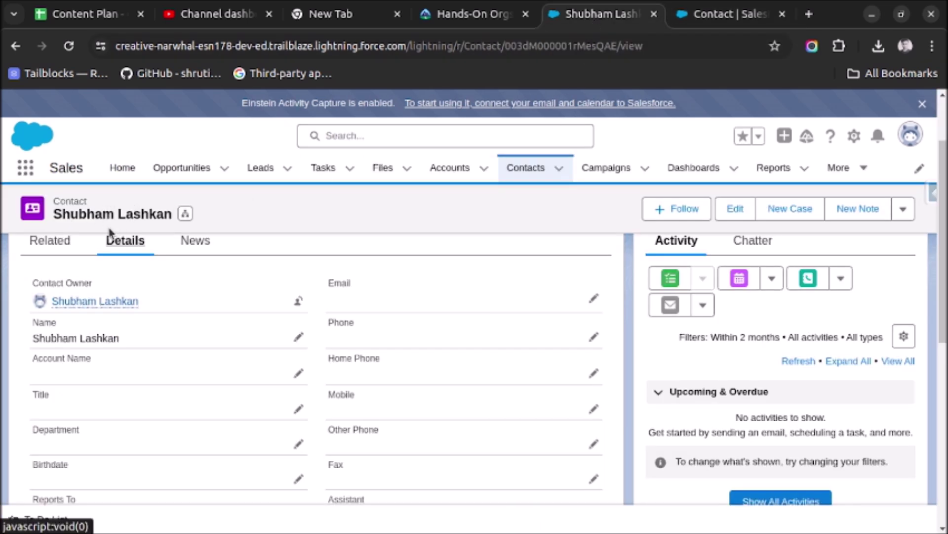
pyautogui.scroll(-5, 240, 346)
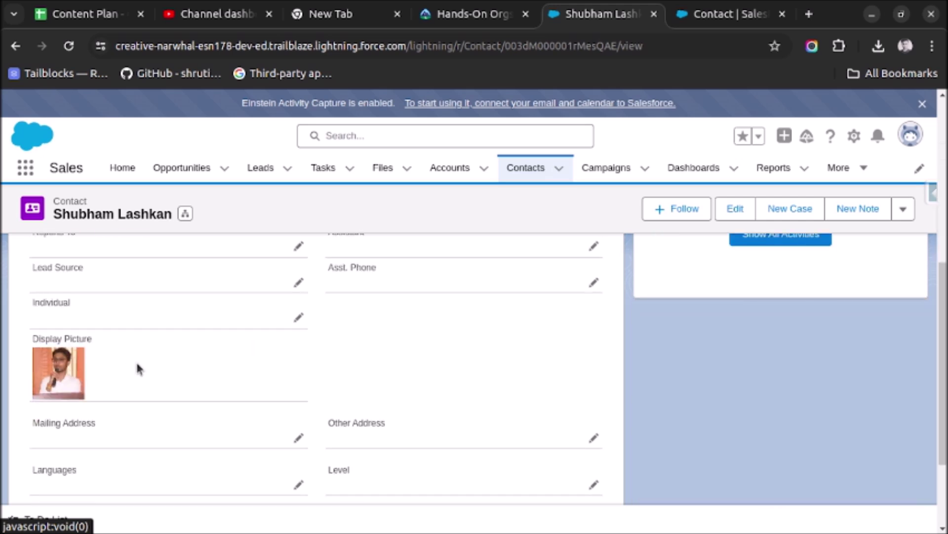